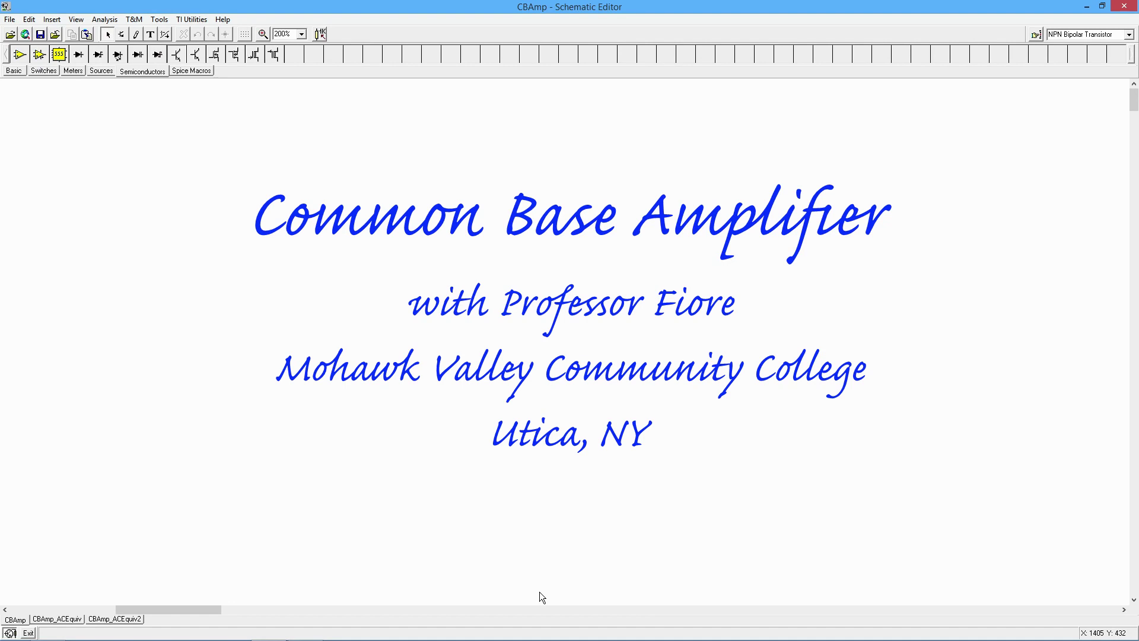
# Page left to bring the CBAmp common base amplifier schematic into view
pyautogui.click(55, 608)
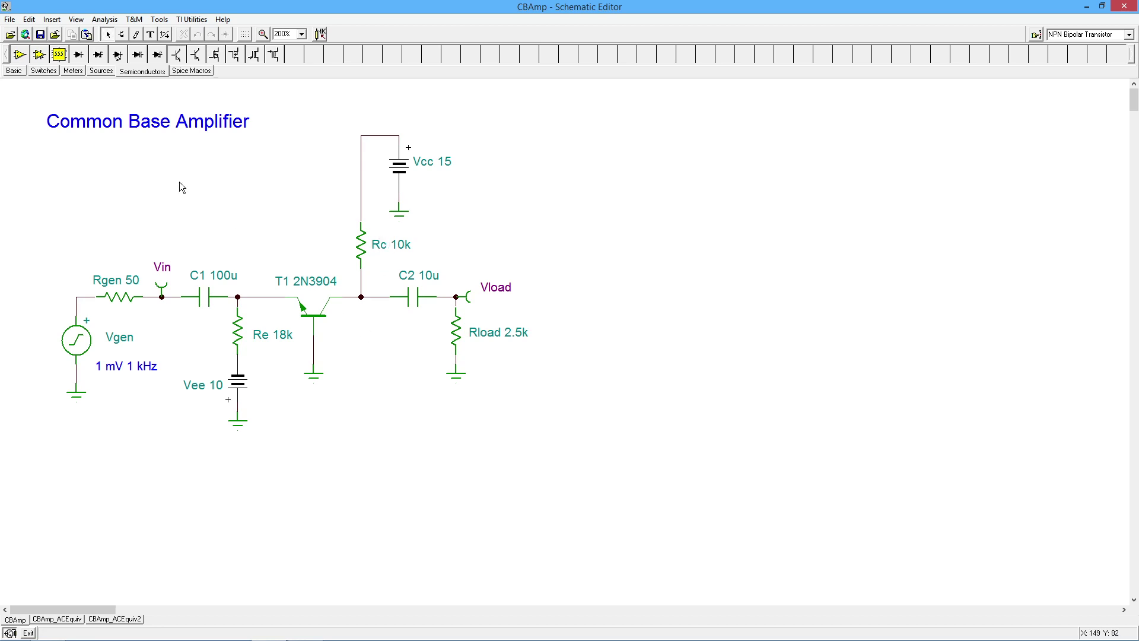
pyautogui.click(177, 54)
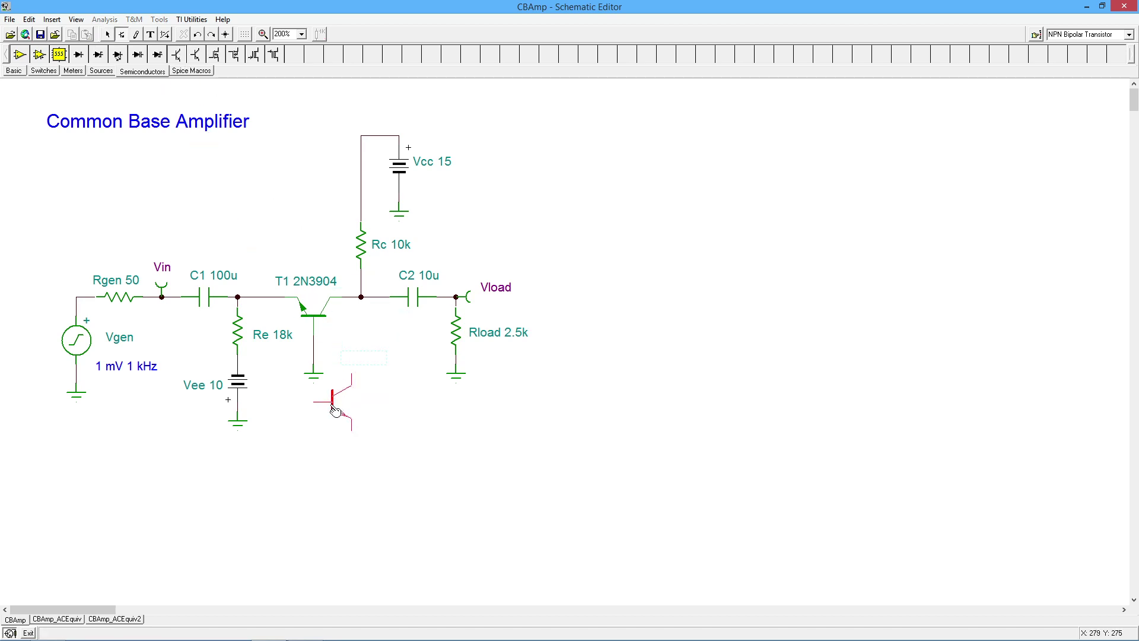
pyautogui.click(335, 405)
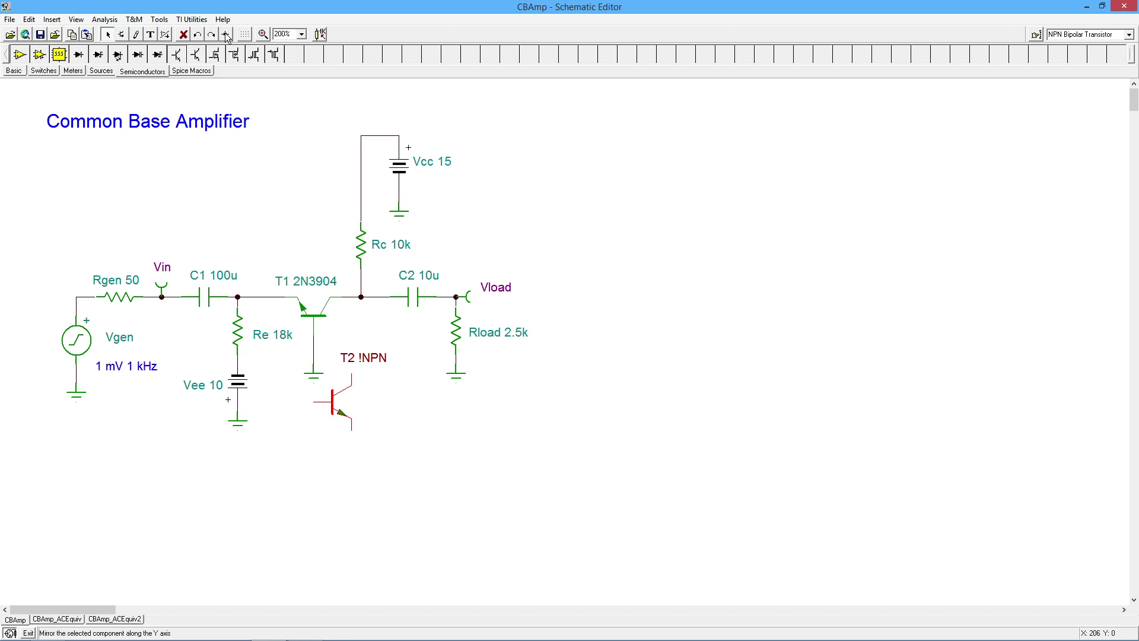
pyautogui.click(184, 35)
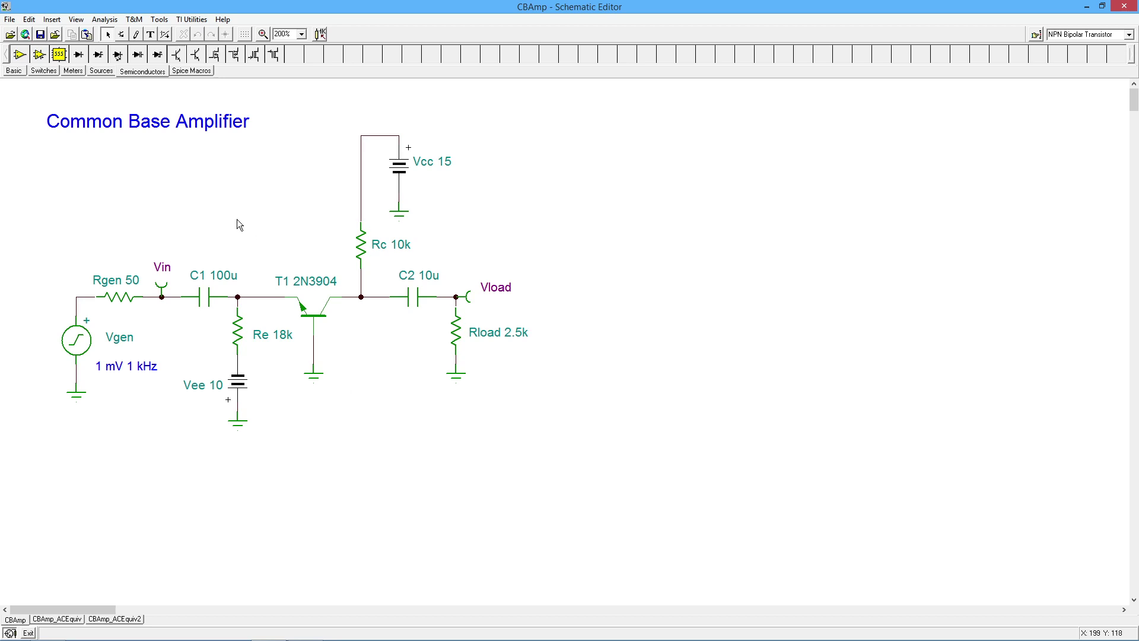
pyautogui.click(105, 20)
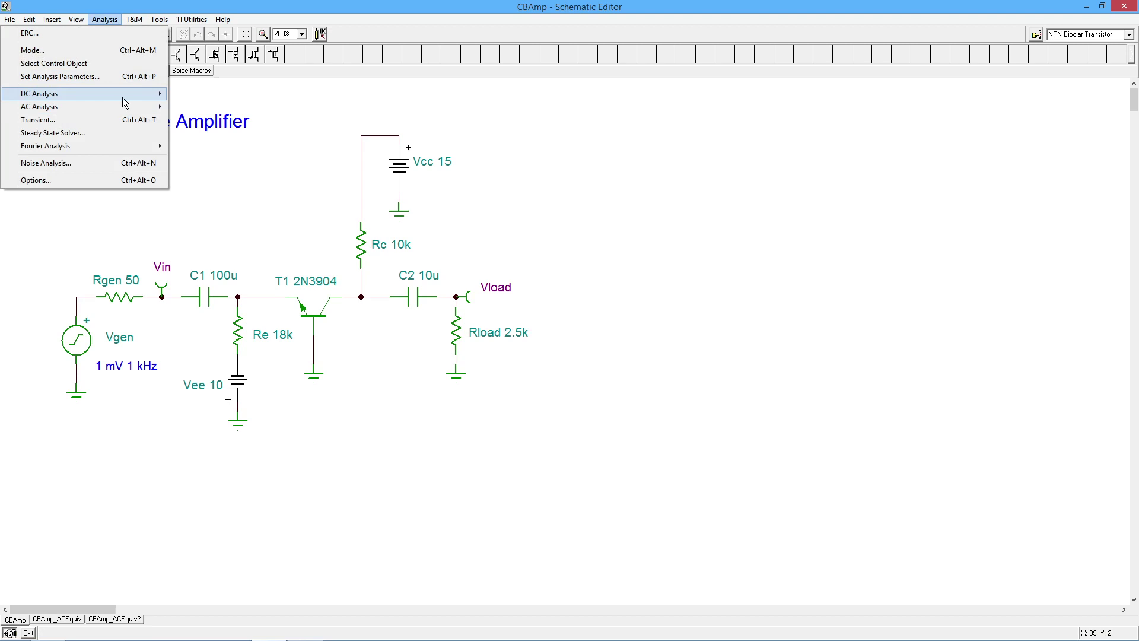
pyautogui.moveTo(52, 97)
pyautogui.click(217, 108)
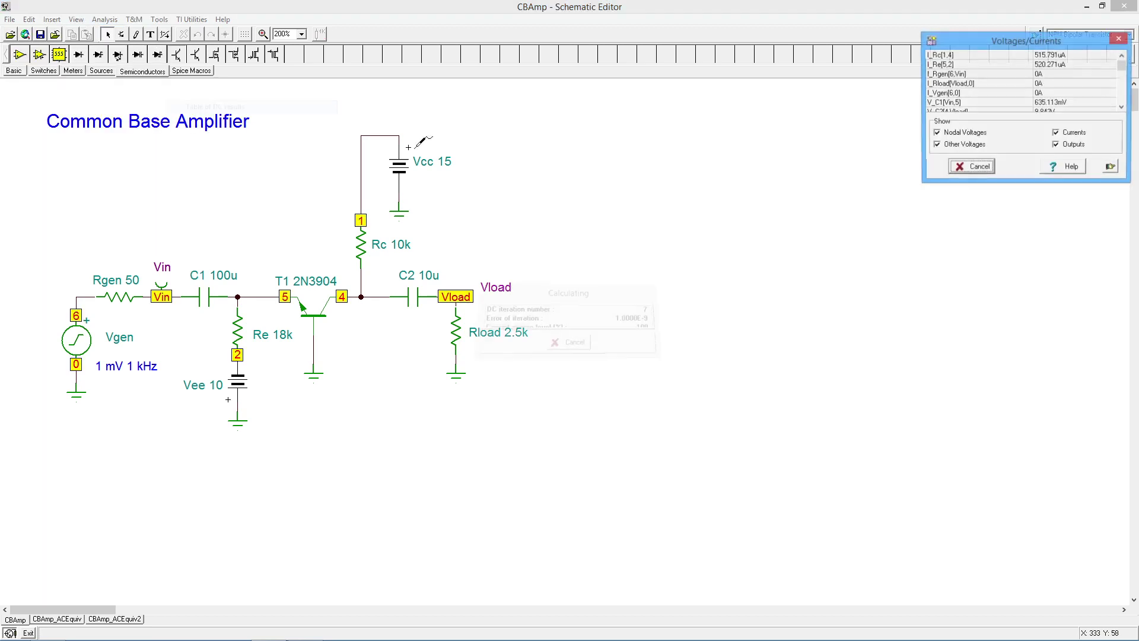
pyautogui.moveTo(988, 47); pyautogui.dragTo(668, 180)
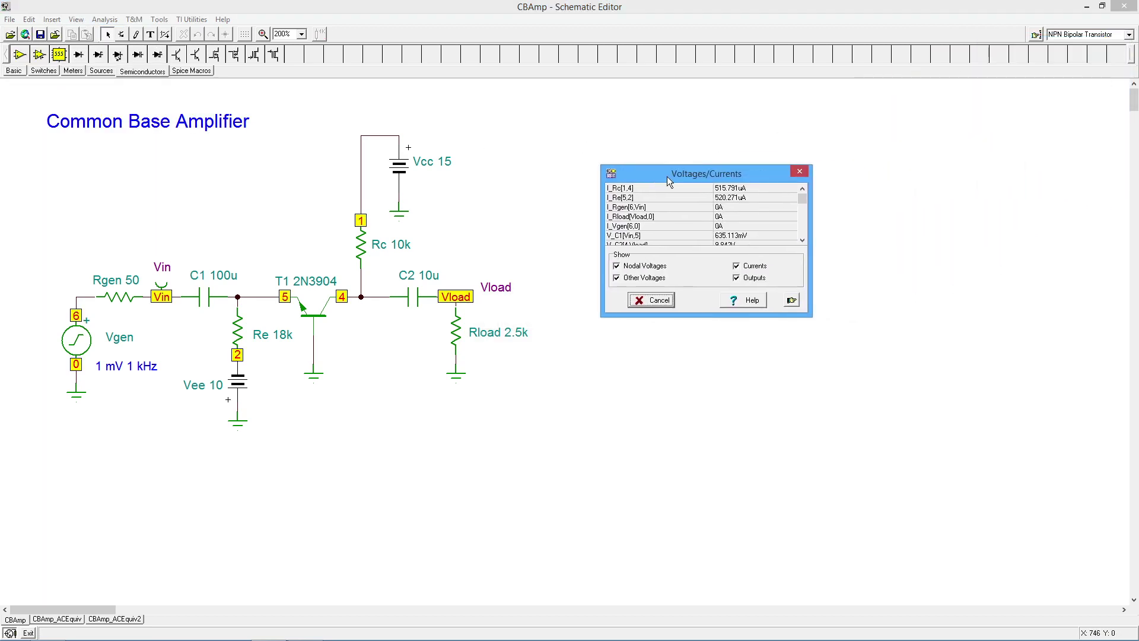
pyautogui.moveTo(713, 318); pyautogui.dragTo(716, 492)
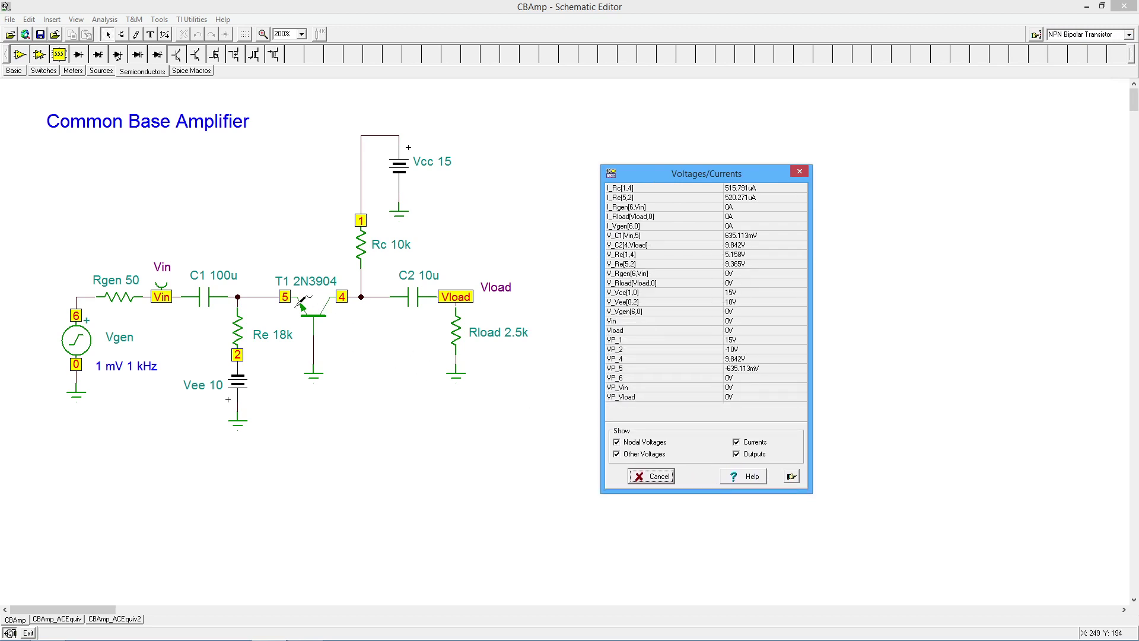
pyautogui.click(289, 292)
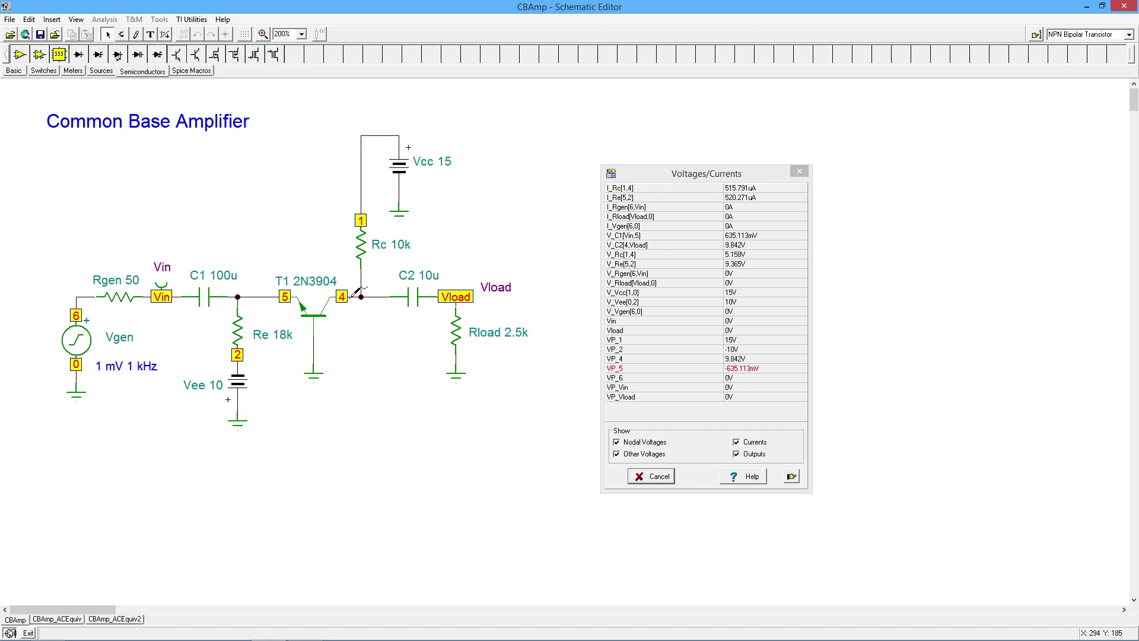
pyautogui.click(349, 291)
pyautogui.click(240, 321)
pyautogui.click(664, 475)
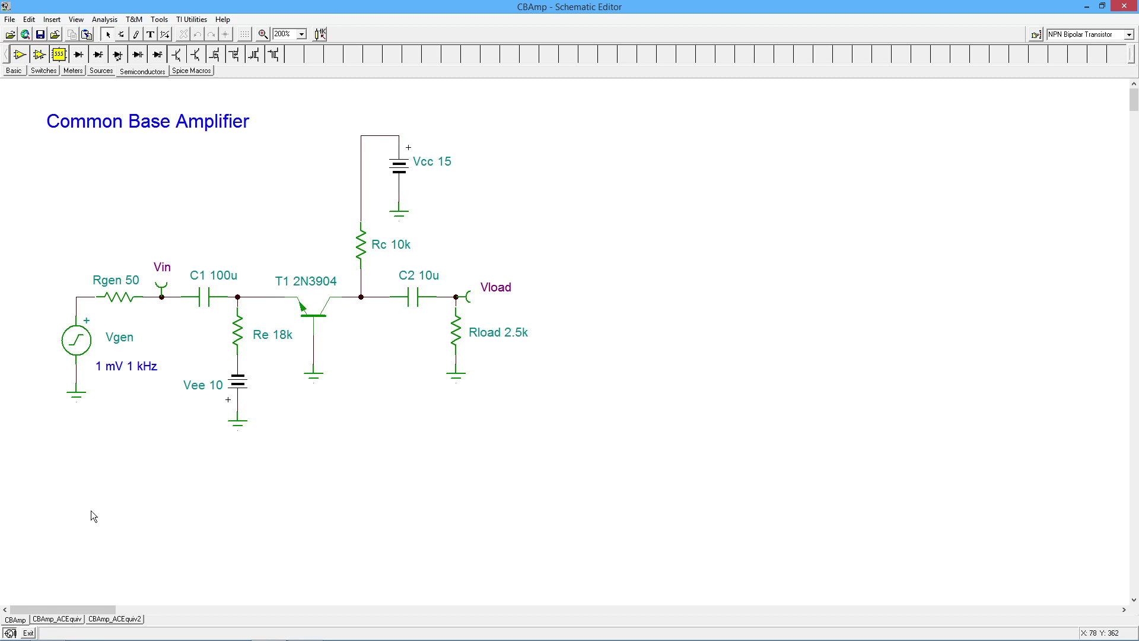
# Switch to the CBAmp_ACEquiv sheet with Rgen 50, r'e 50.3, Re 18k, Rc 10k, Rload 2.5k
pyautogui.click(59, 619)
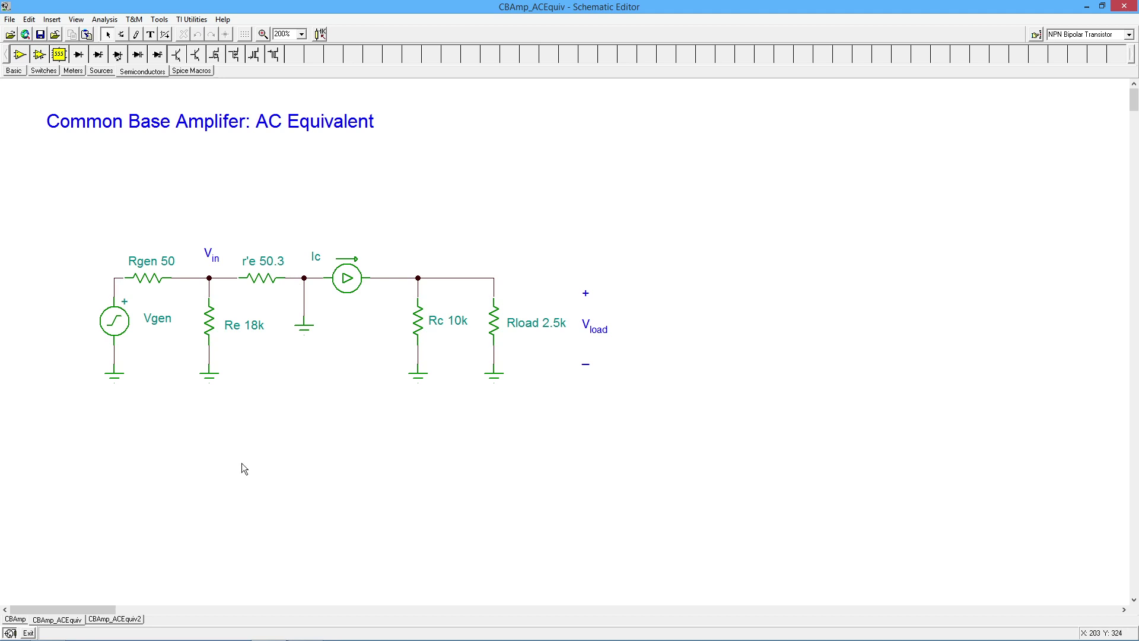
# Show the CBAmp_ACEquiv2 sheet with Zin ≅ 50.3 Ω, rC = 2 kΩ and Av ≅ 39.7
pyautogui.click(133, 620)
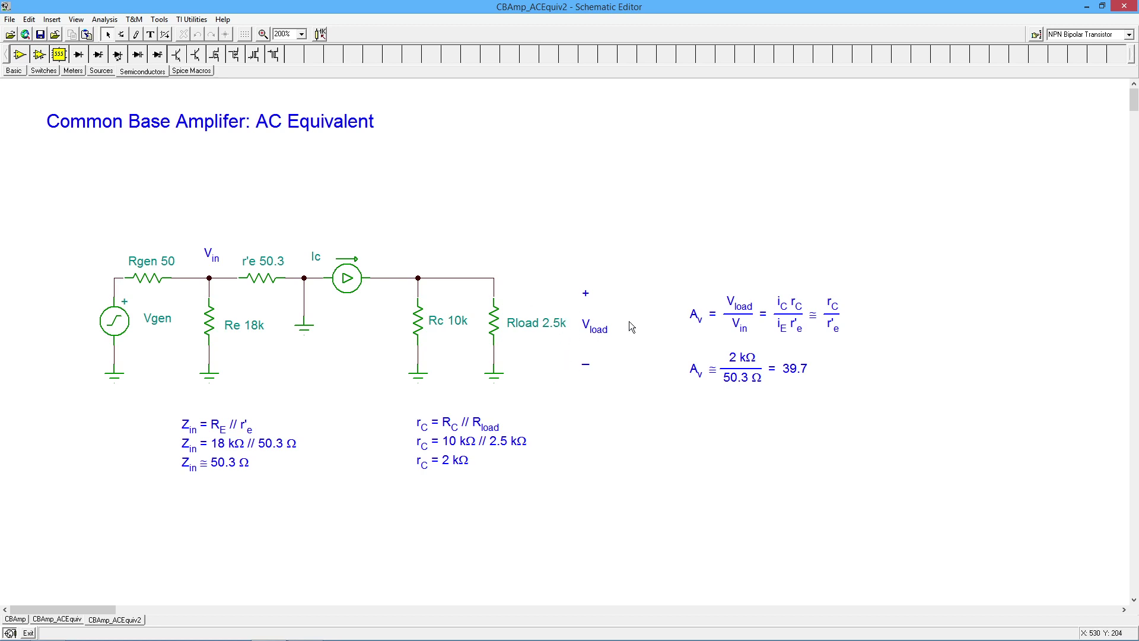
# Back on the CBAmp sheet, run a transient analysis from 1m to 3m
pyautogui.click(17, 618)
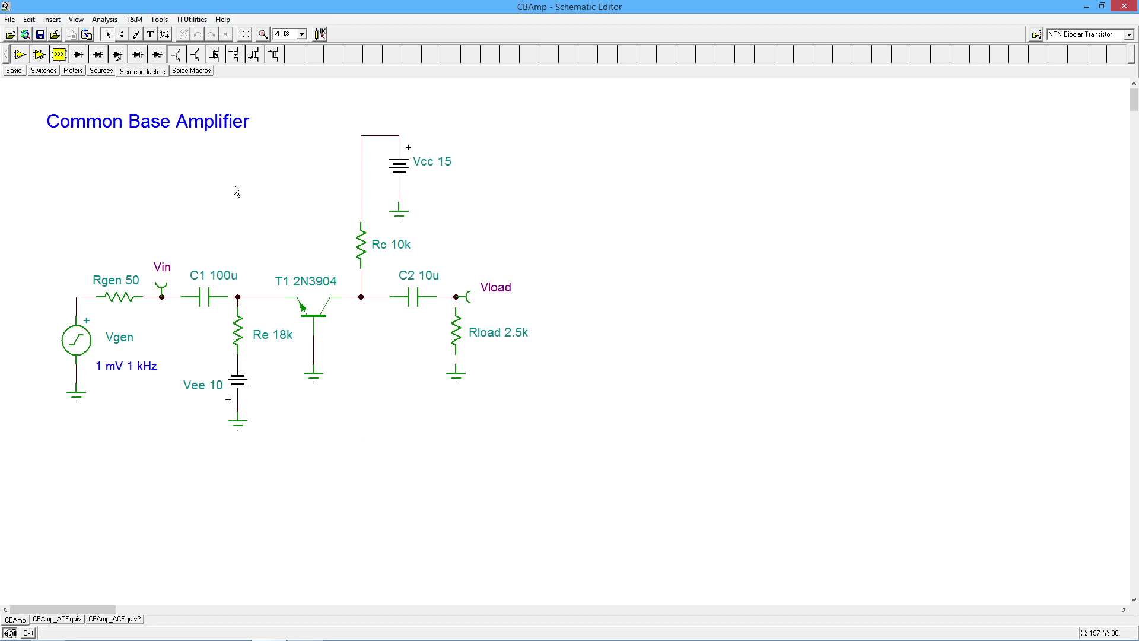
pyautogui.click(106, 20)
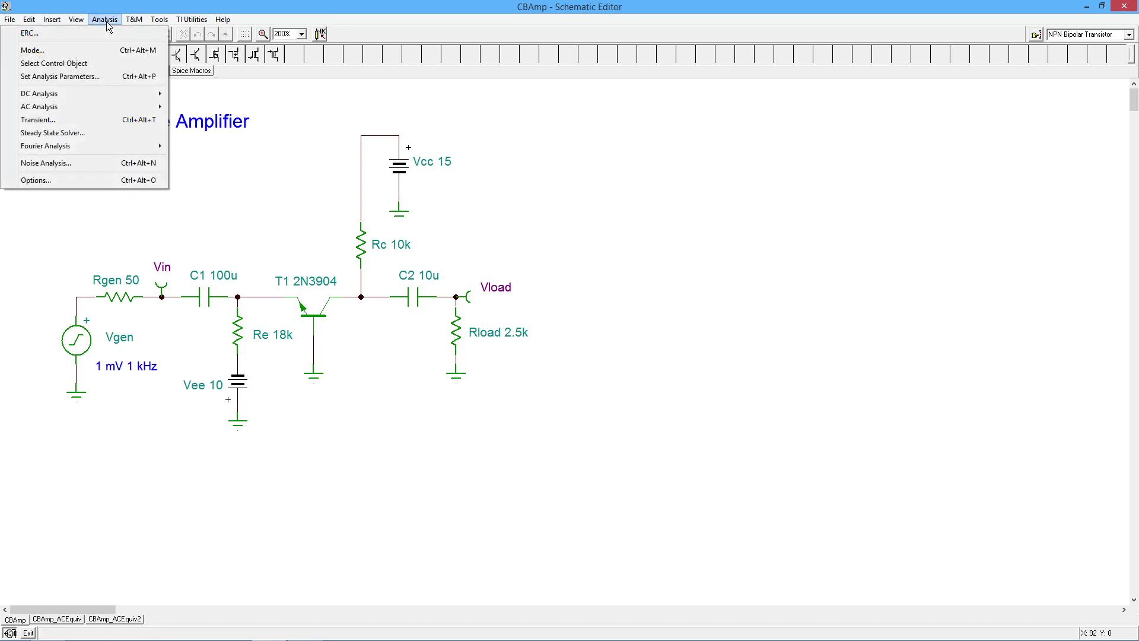
pyautogui.click(104, 119)
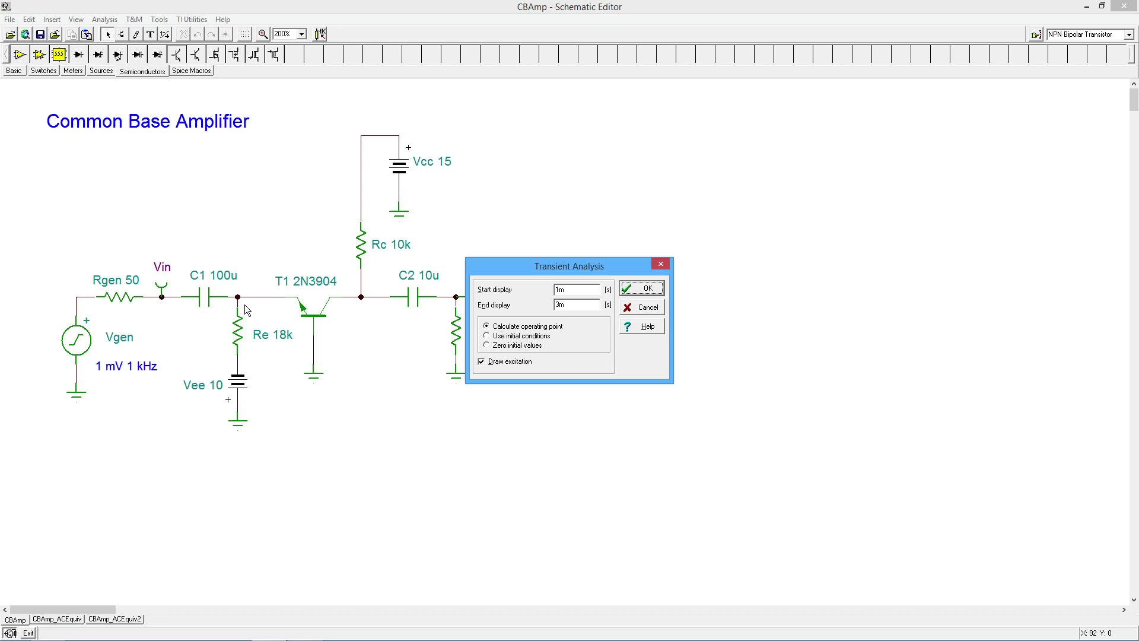
pyautogui.click(644, 290)
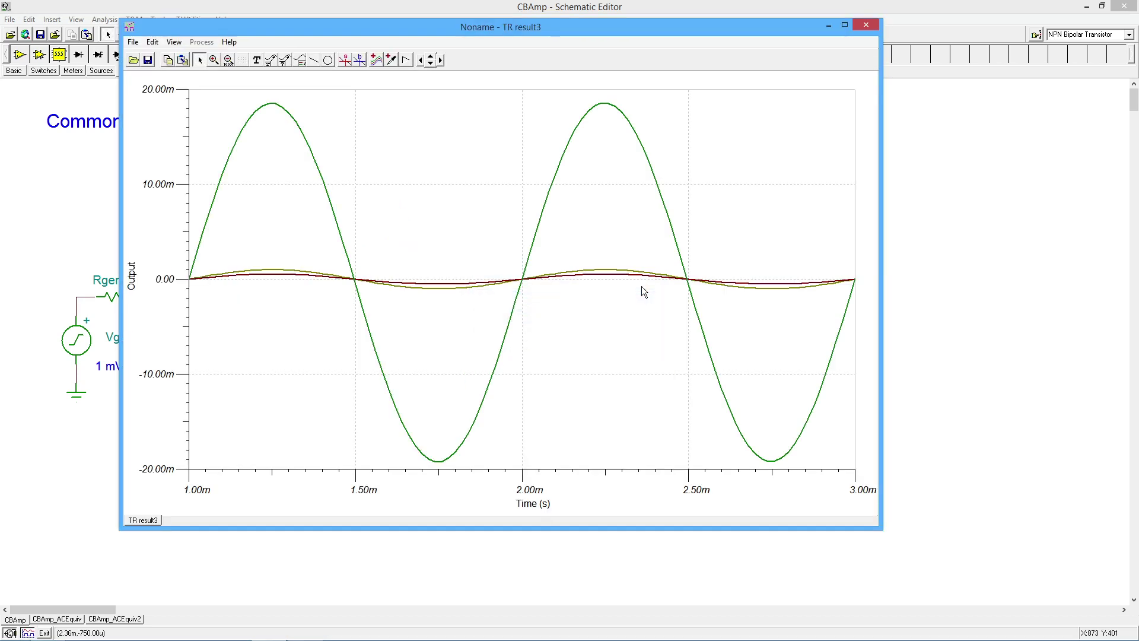
# Move the result window and place a Vgen, Vin, Vload legend on the plot
pyautogui.moveTo(469, 26); pyautogui.dragTo(685, 88)
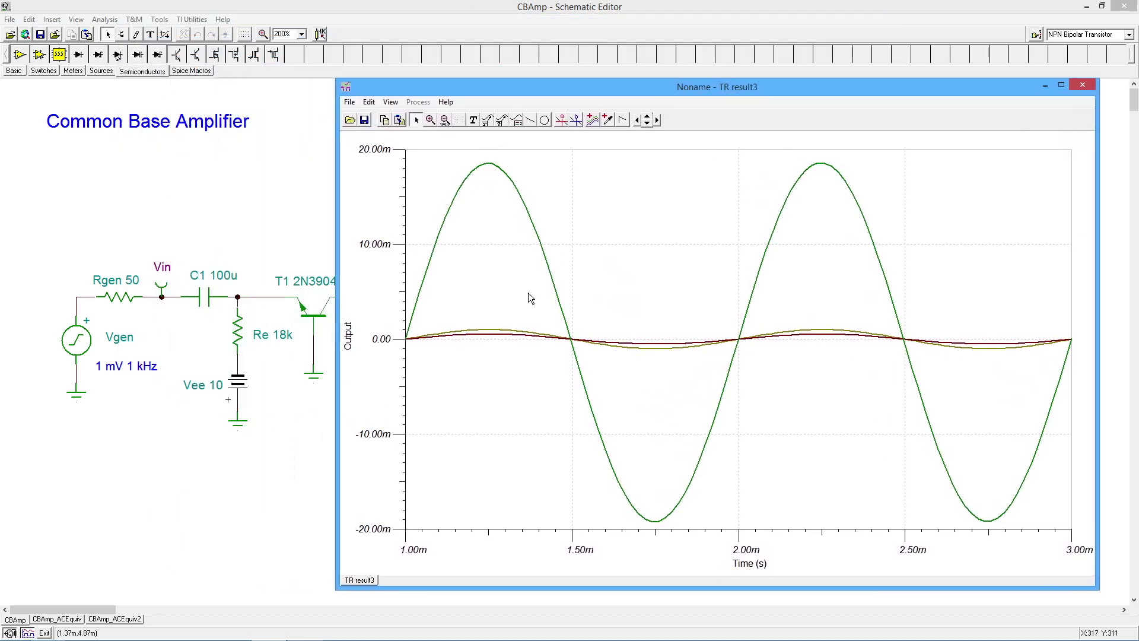
pyautogui.click(520, 121)
pyautogui.click(582, 193)
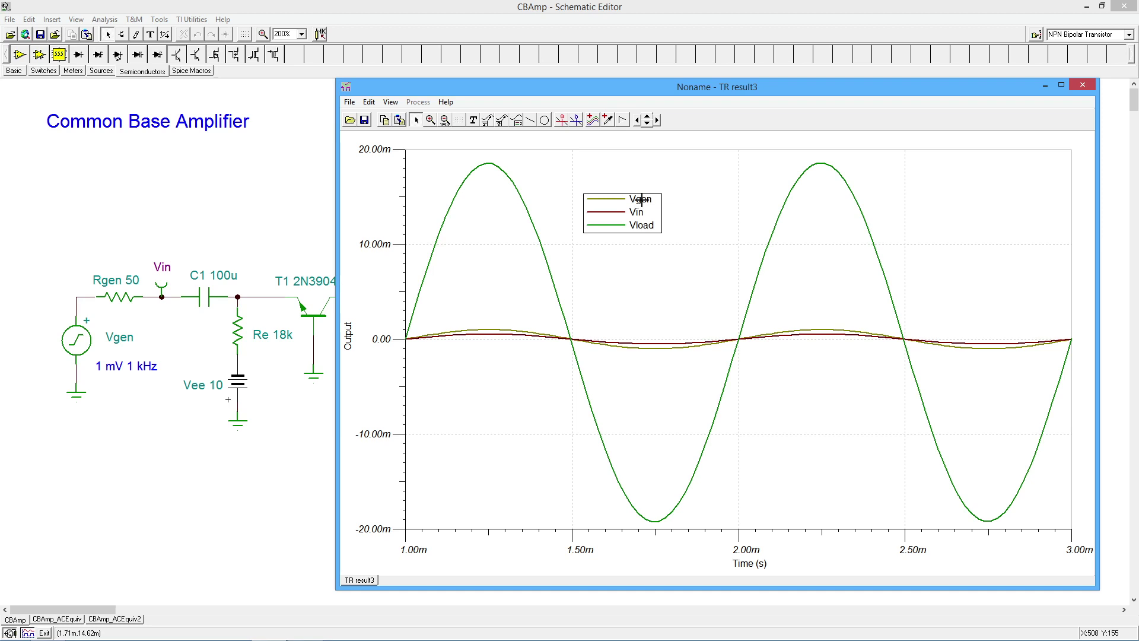
# Change the Vgen curve's colour from red to blue
pyautogui.click(493, 329)
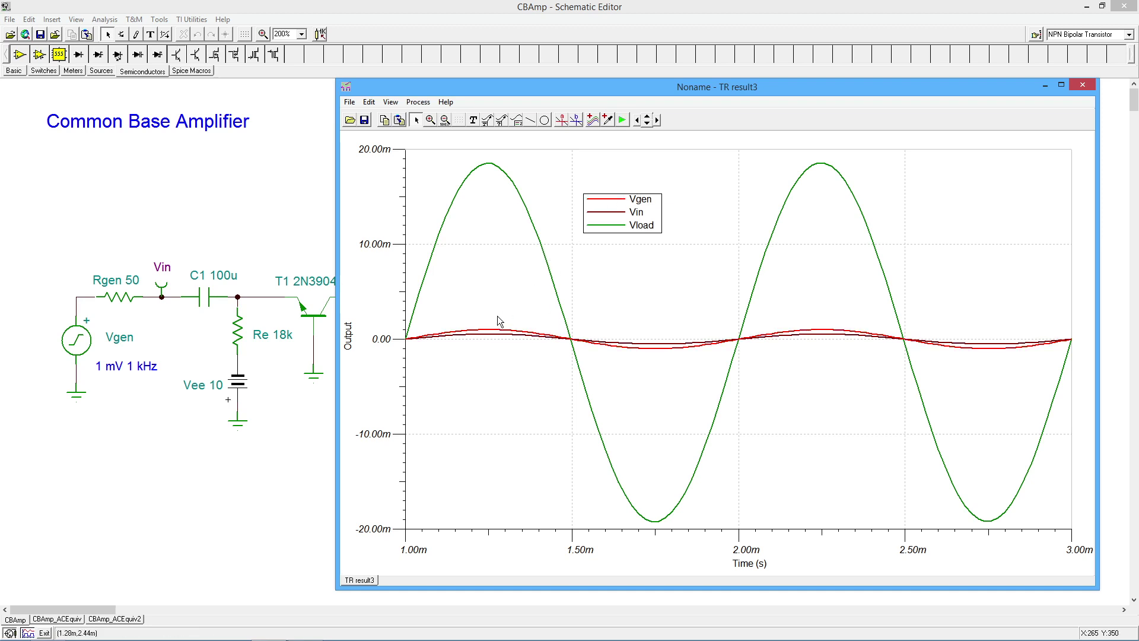
pyautogui.rightClick(489, 330)
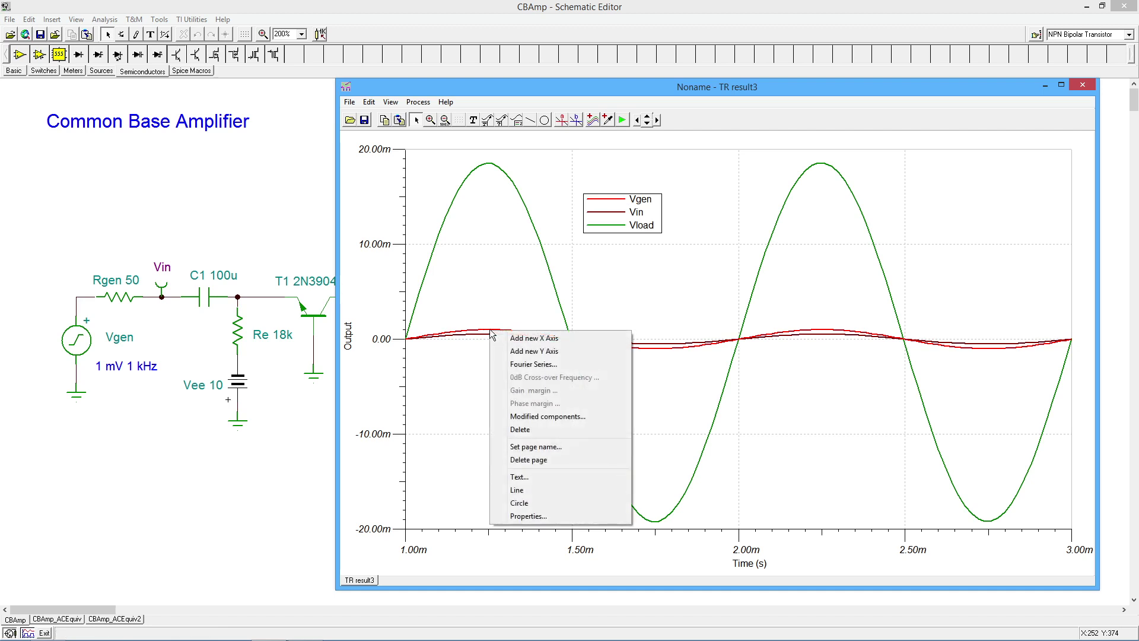
pyautogui.click(547, 510)
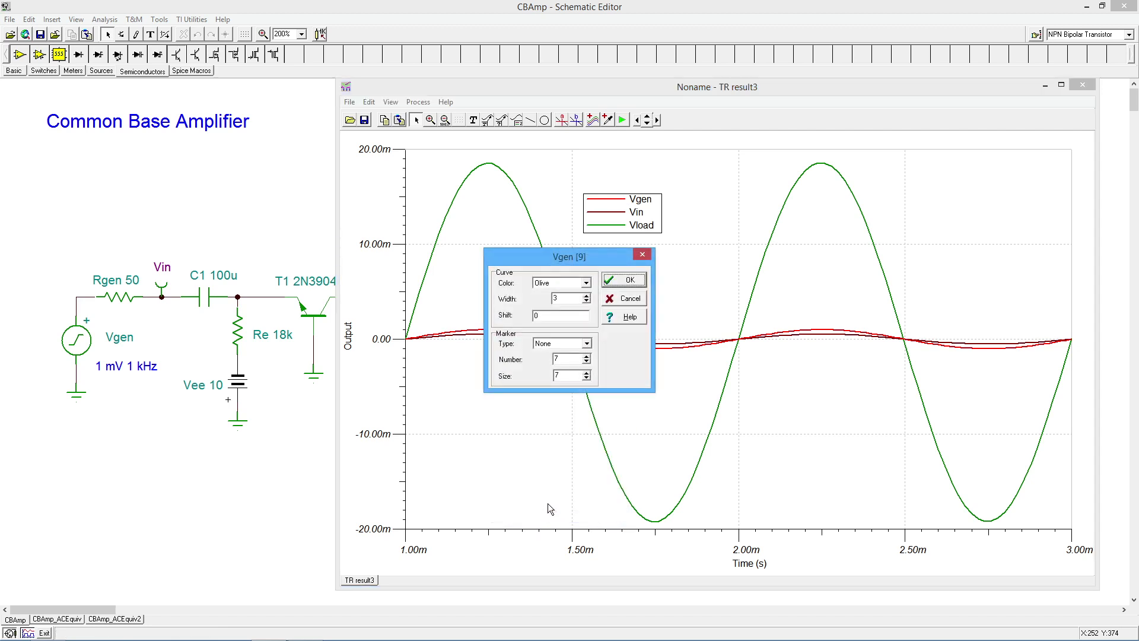
pyautogui.click(586, 282)
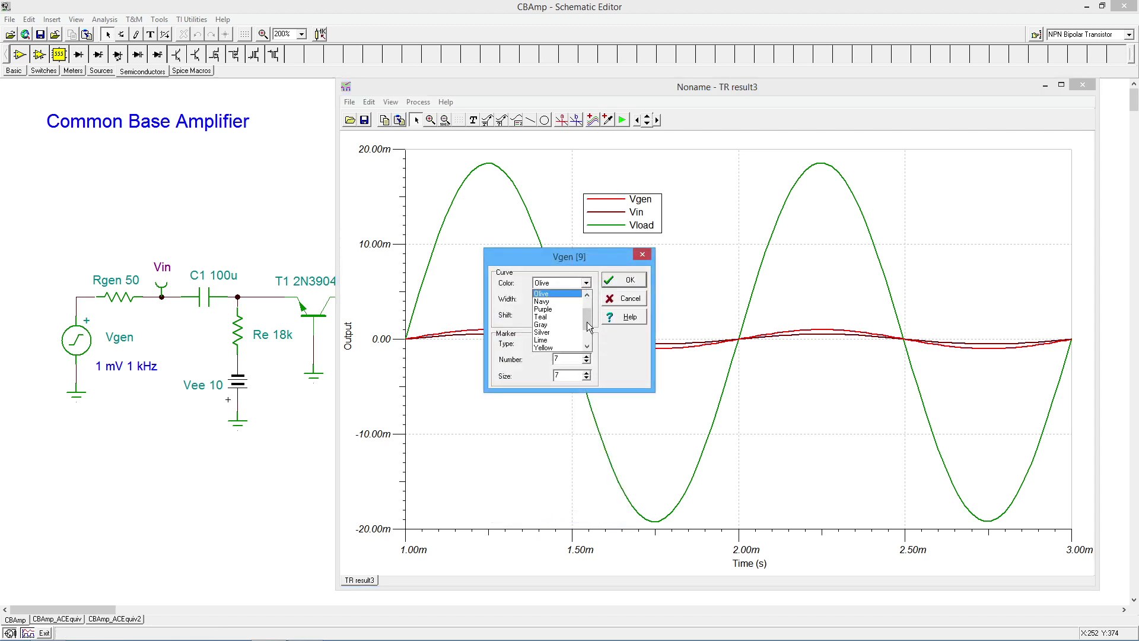
pyautogui.moveTo(589, 325); pyautogui.dragTo(587, 336)
pyautogui.click(541, 324)
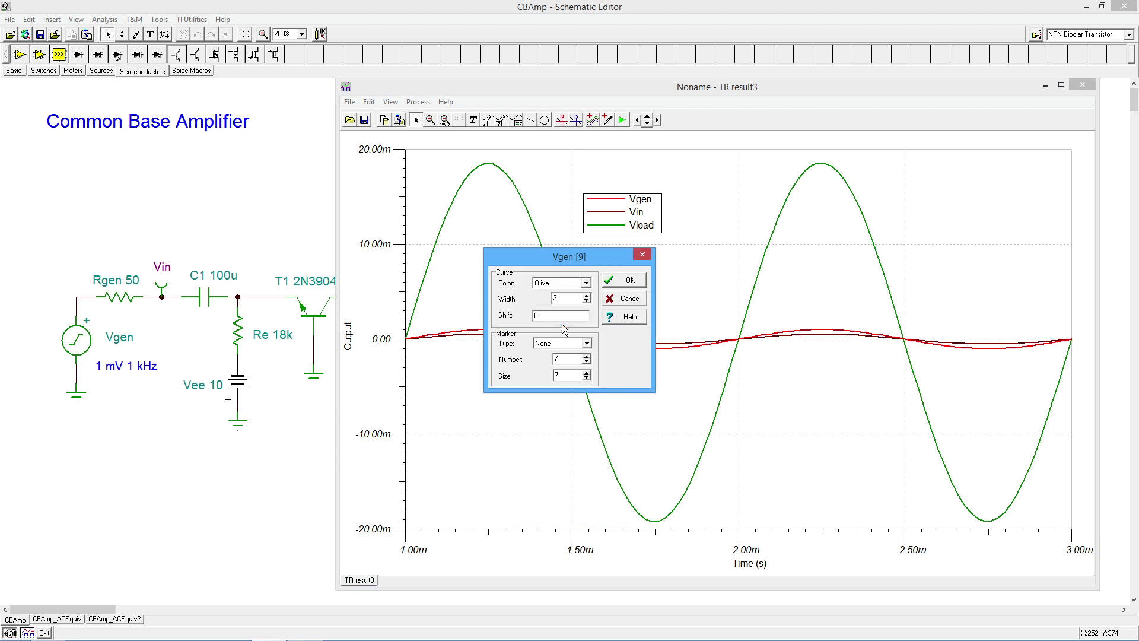
pyautogui.click(626, 286)
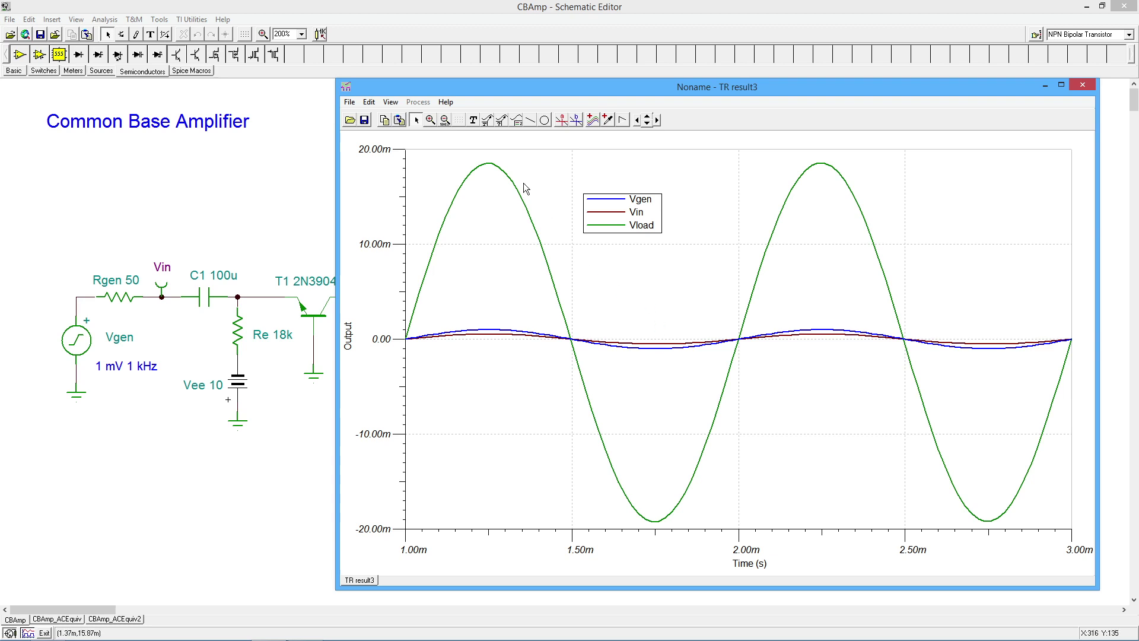
# Zoom the graph to about −3m to 2m around the small Vgen and Vin sines
pyautogui.click(431, 121)
pyautogui.moveTo(411, 321); pyautogui.dragTo(1087, 359)
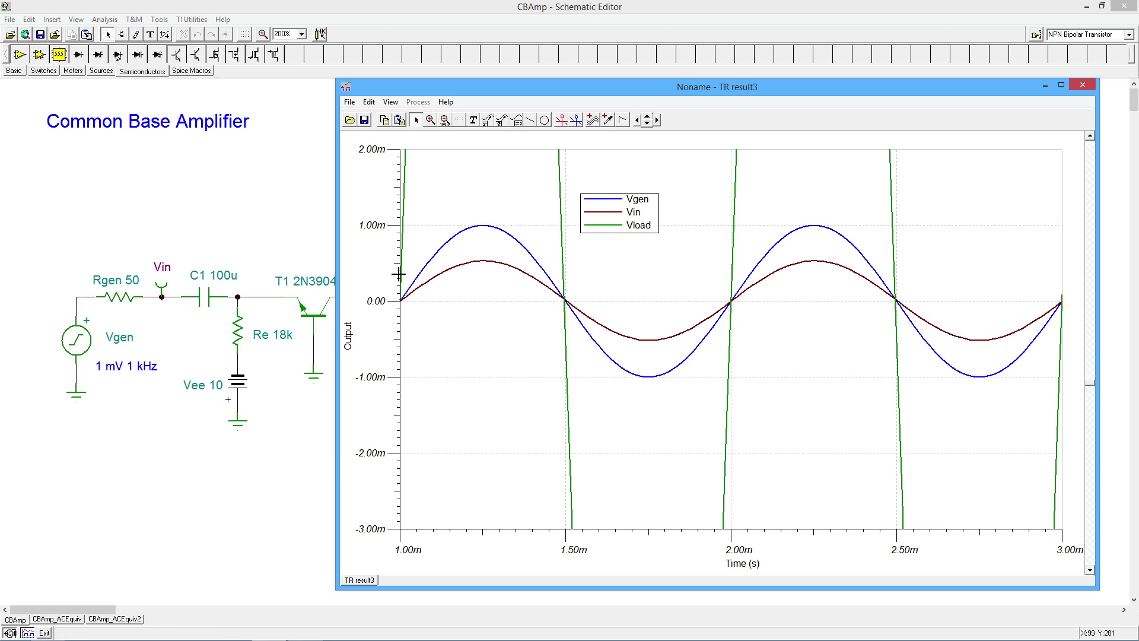
pyautogui.click(561, 119)
pyautogui.click(481, 261)
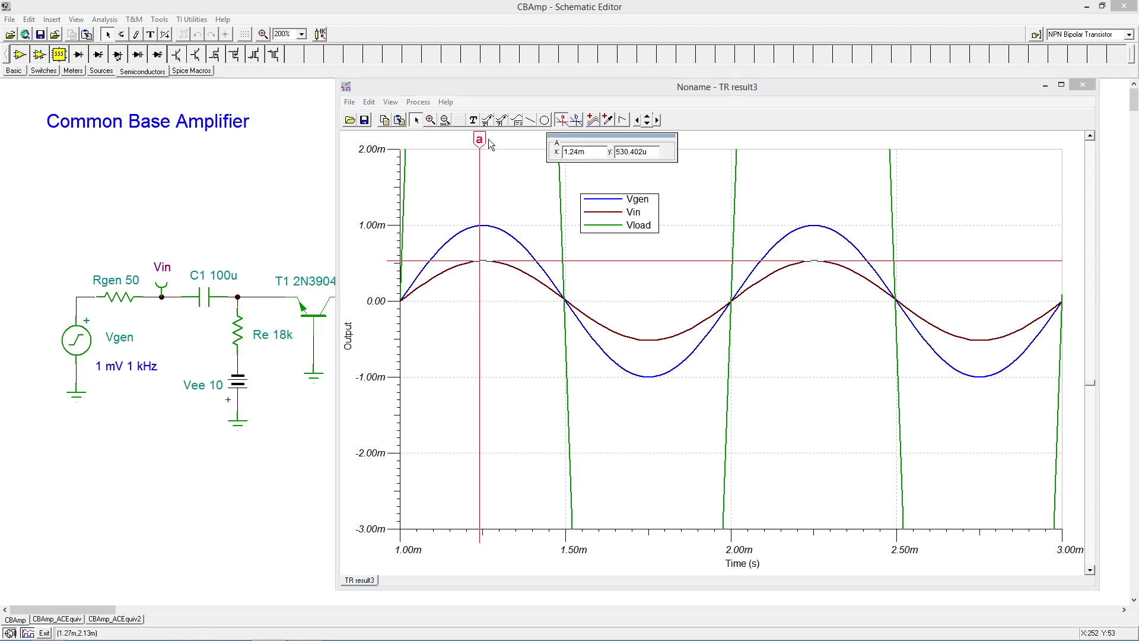
pyautogui.moveTo(479, 139); pyautogui.dragTo(482, 143)
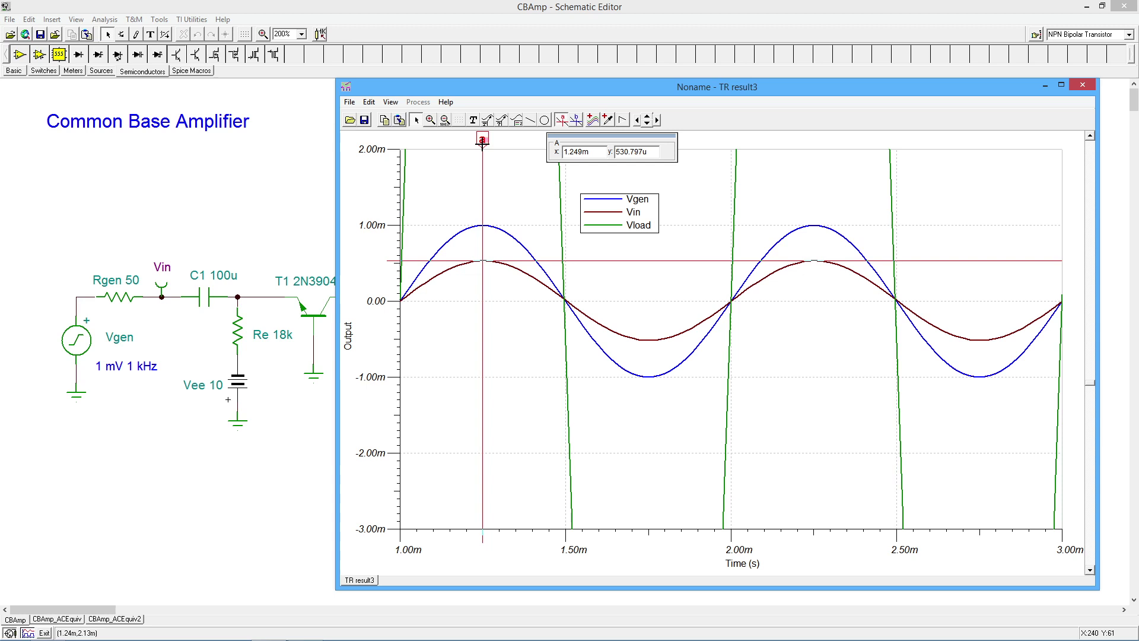
pyautogui.moveTo(482, 144); pyautogui.dragTo(639, 291)
pyautogui.moveTo(641, 309); pyautogui.dragTo(484, 250)
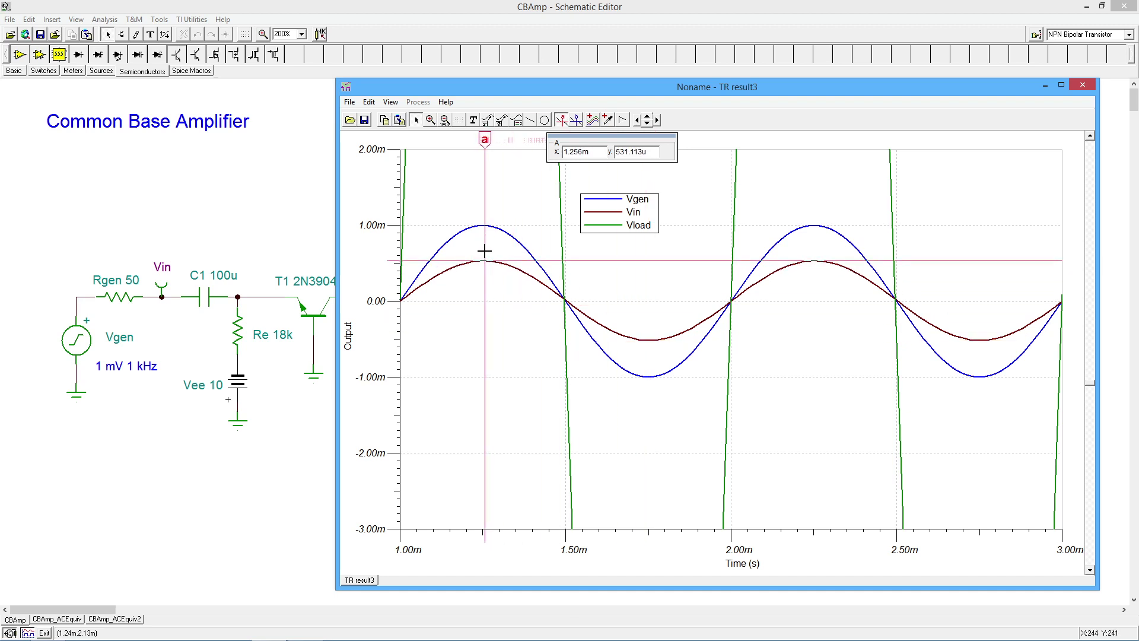
pyautogui.moveTo(484, 250); pyautogui.dragTo(650, 344)
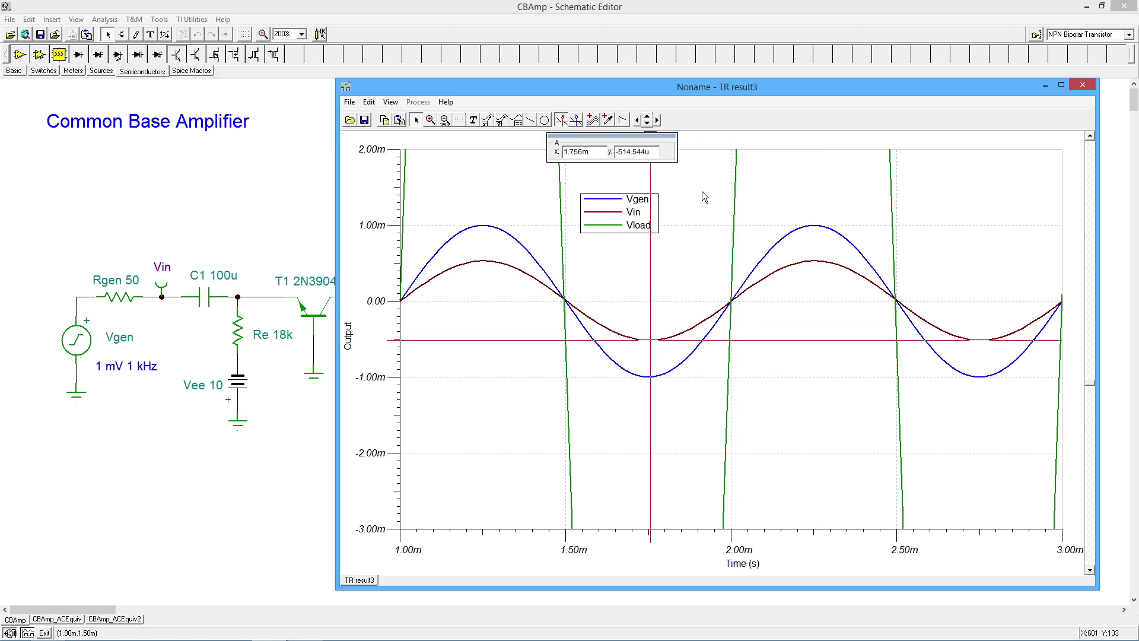
pyautogui.click(563, 121)
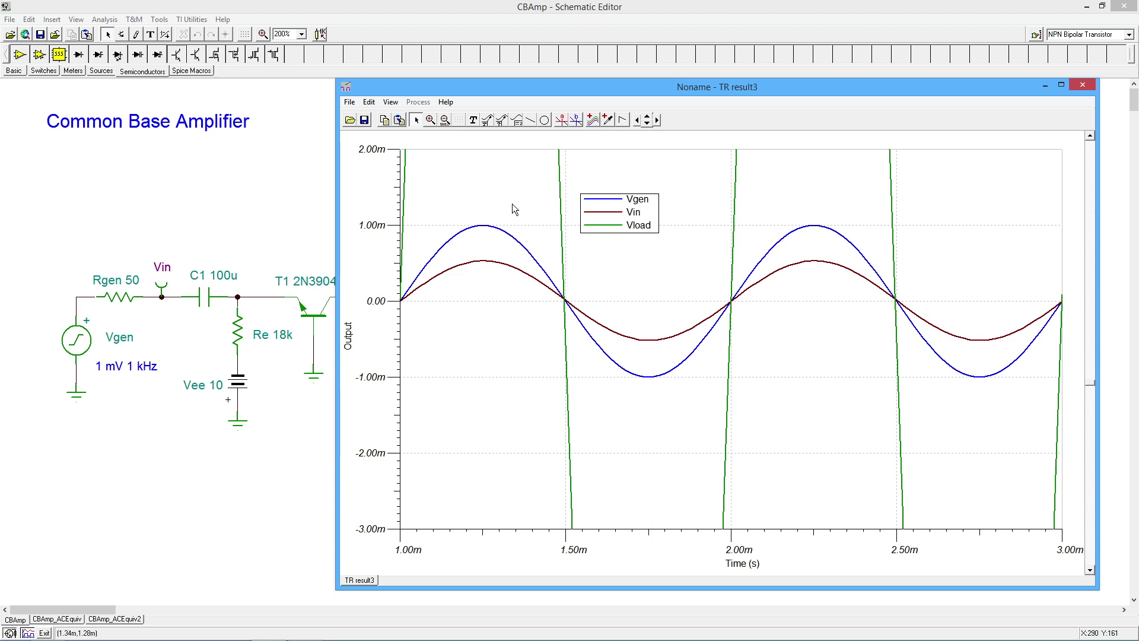
# Restore the graph to full ±20m scale and narrow it to reveal the whole circuit
pyautogui.click(431, 119)
pyautogui.click(444, 120)
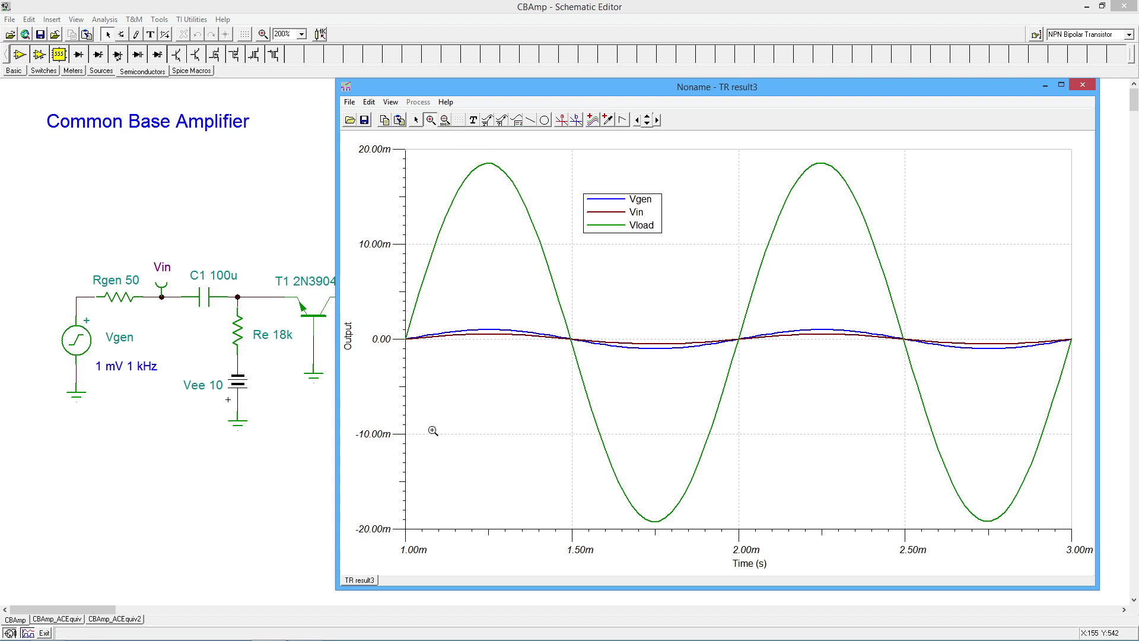
pyautogui.moveTo(336, 280); pyautogui.dragTo(512, 314)
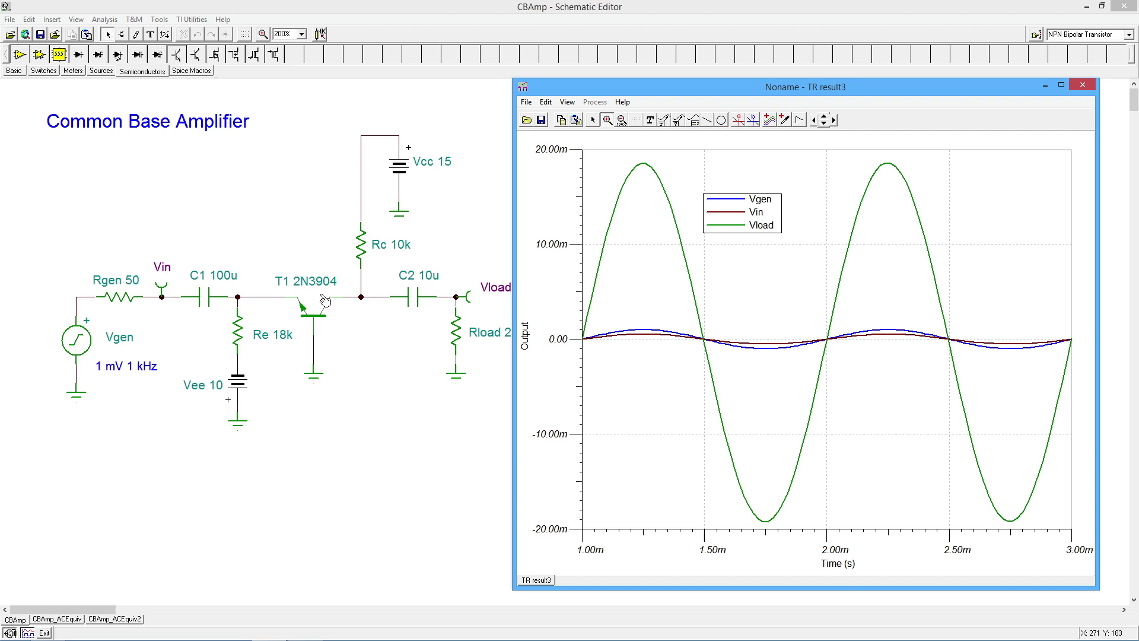
pyautogui.click(105, 19)
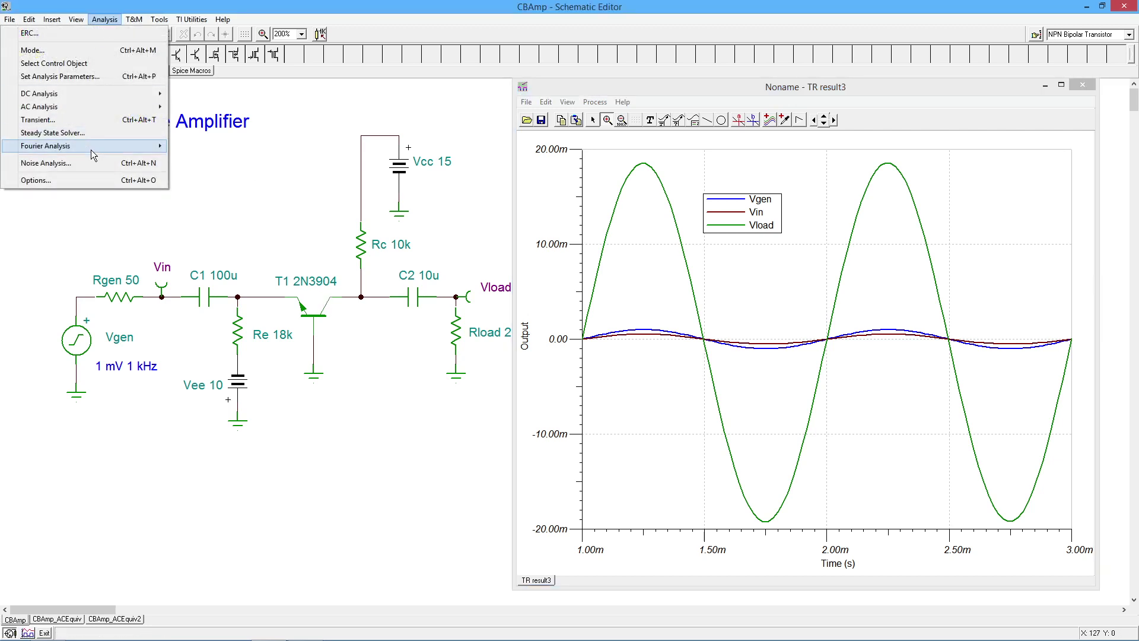
pyautogui.moveTo(90, 149)
pyautogui.click(204, 148)
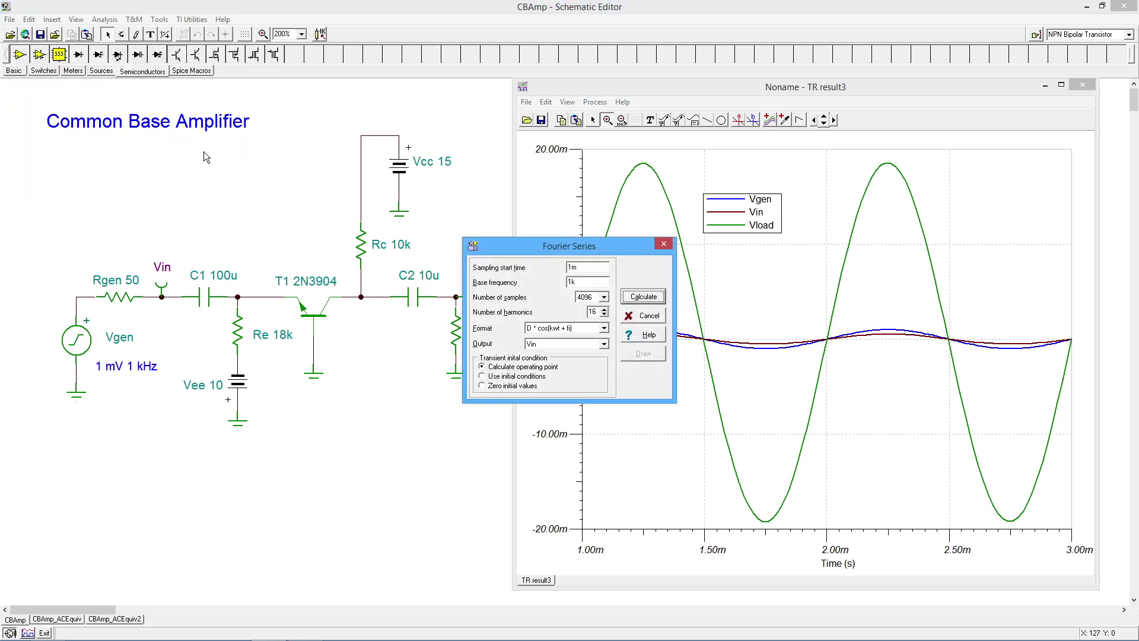
pyautogui.click(644, 297)
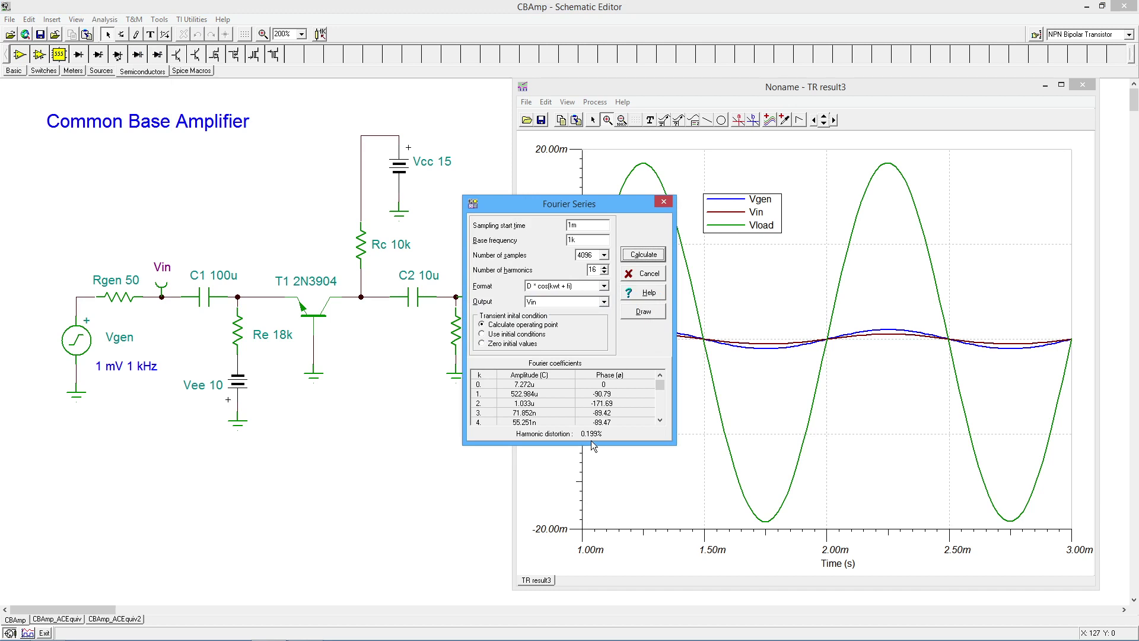
pyautogui.click(643, 273)
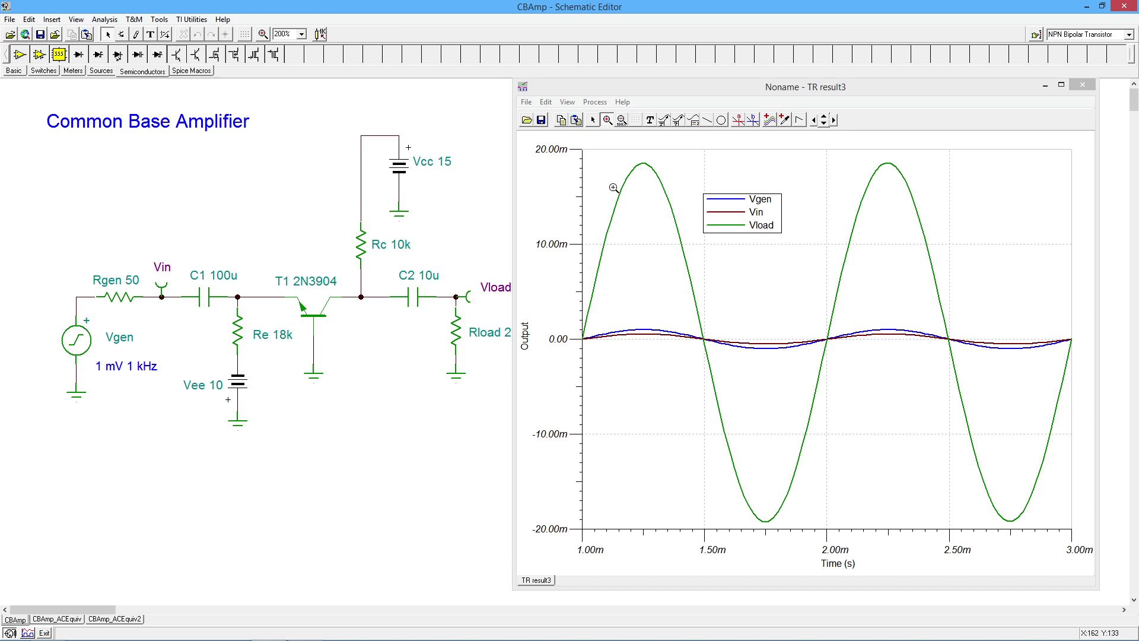
pyautogui.click(738, 119)
pyautogui.click(651, 167)
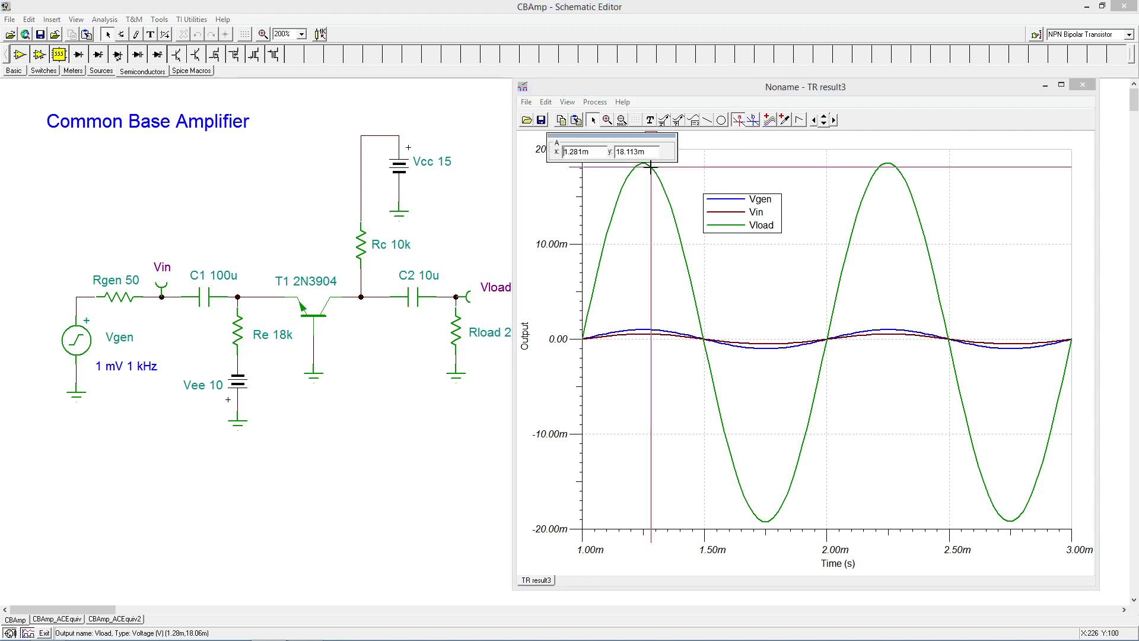
pyautogui.moveTo(648, 143); pyautogui.dragTo(838, 153)
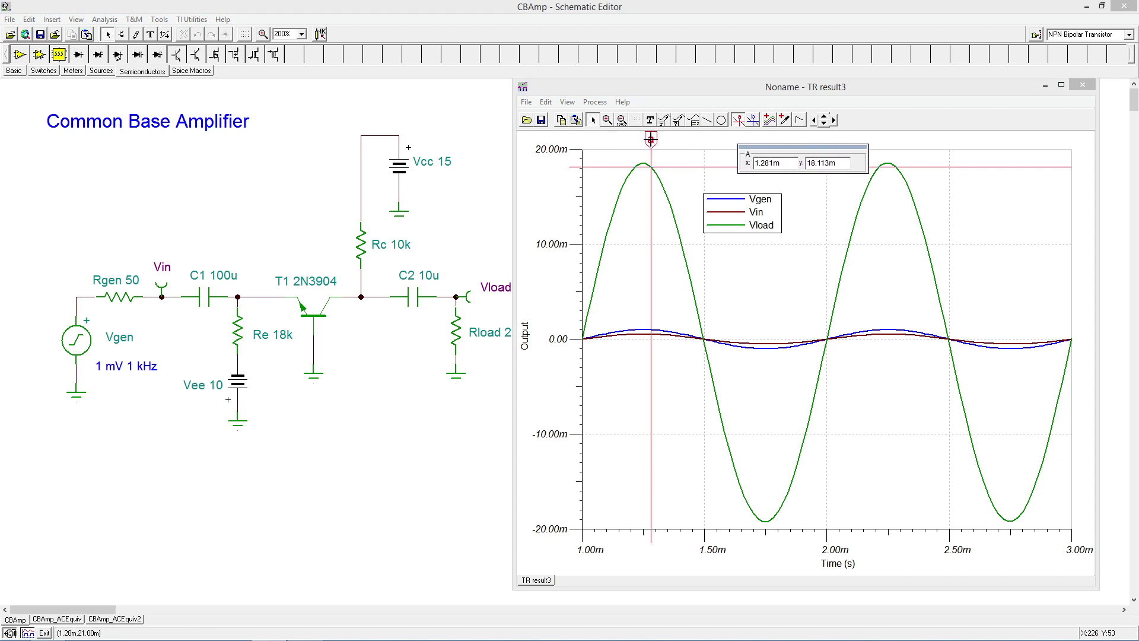
pyautogui.moveTo(651, 139); pyautogui.dragTo(642, 139)
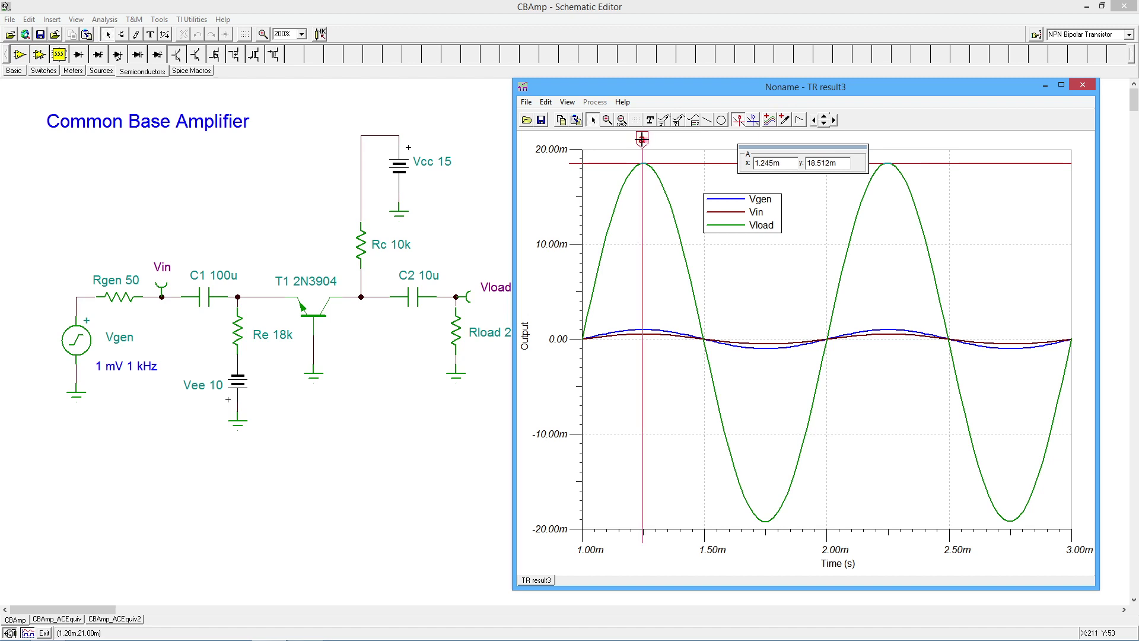
pyautogui.moveTo(642, 139); pyautogui.dragTo(643, 139)
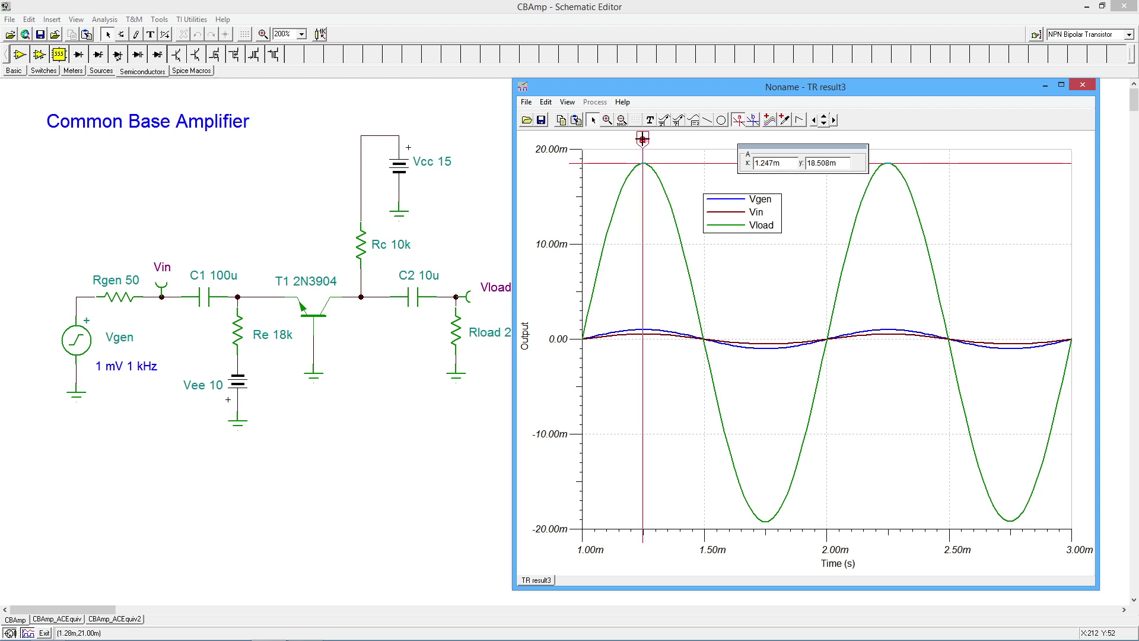
pyautogui.moveTo(643, 140); pyautogui.dragTo(765, 454)
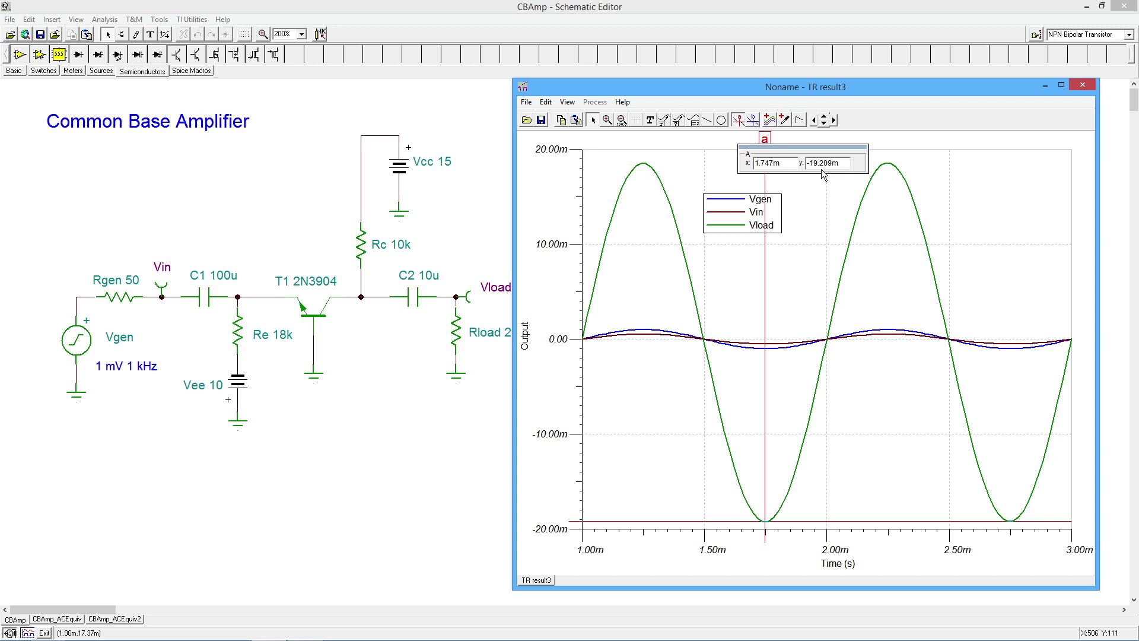
pyautogui.click(739, 121)
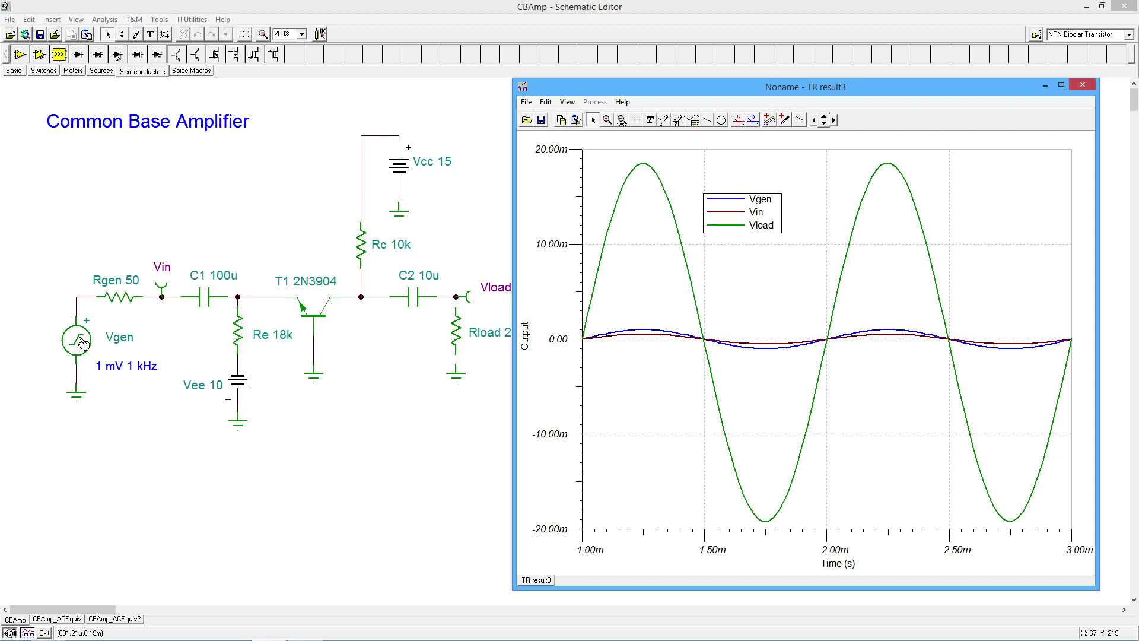
# Raise the Vgen sine amplitude from 1m to 20m, keeping 1 kHz
pyautogui.doubleClick(82, 343)
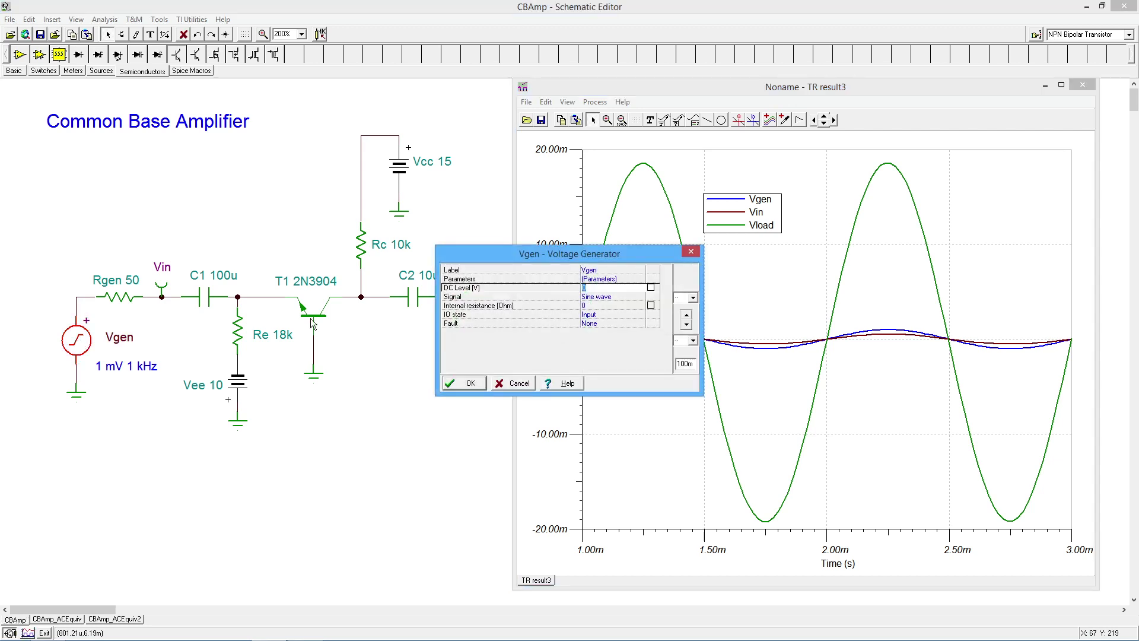
pyautogui.click(602, 296)
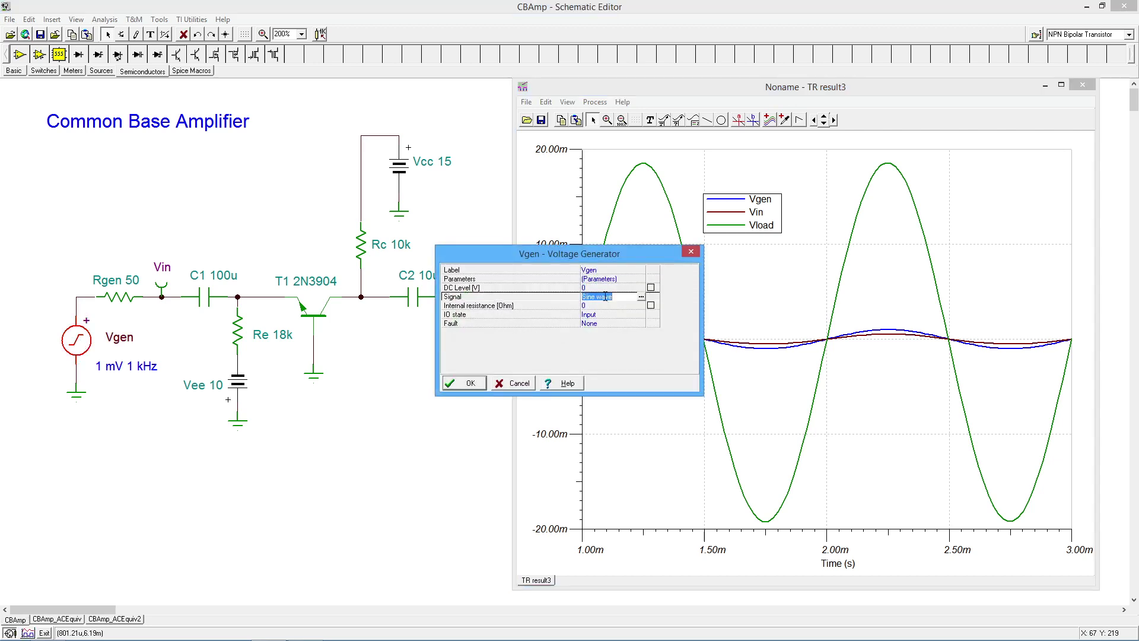
pyautogui.click(641, 298)
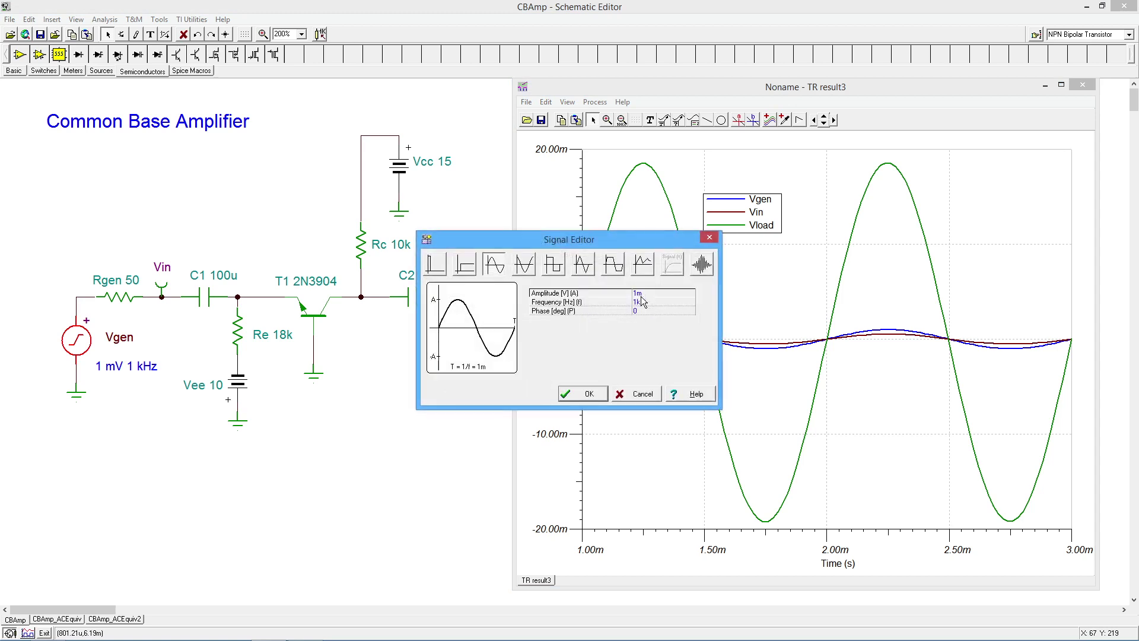
pyautogui.click(651, 294)
pyautogui.click(652, 293)
pyautogui.press('BackSpace')
pyautogui.write('20')
pyautogui.click(589, 393)
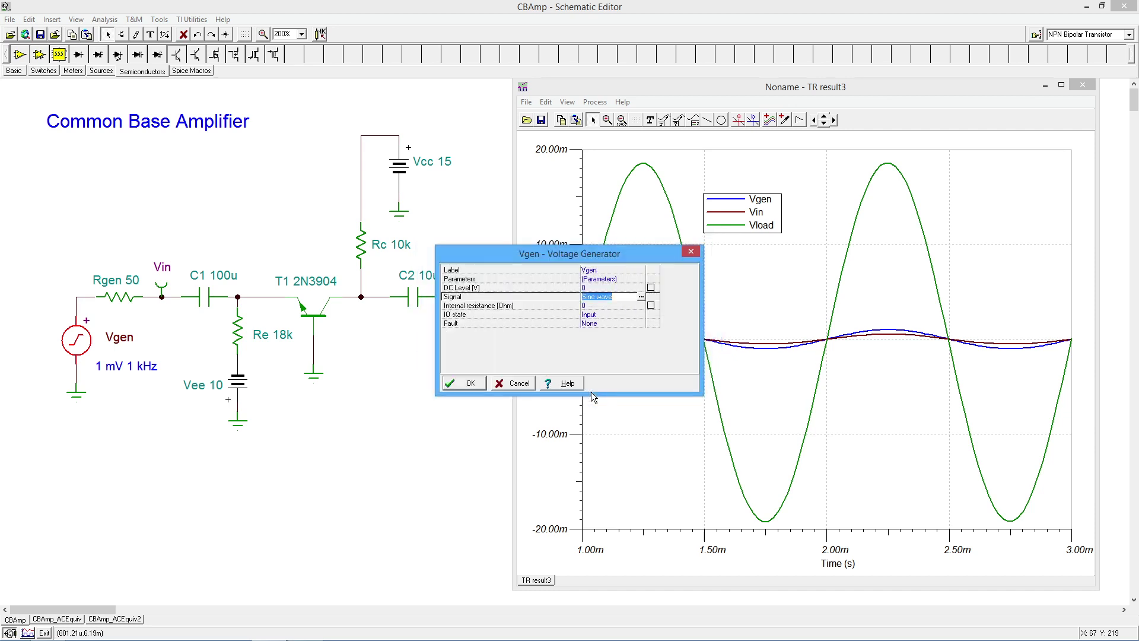
pyautogui.click(471, 382)
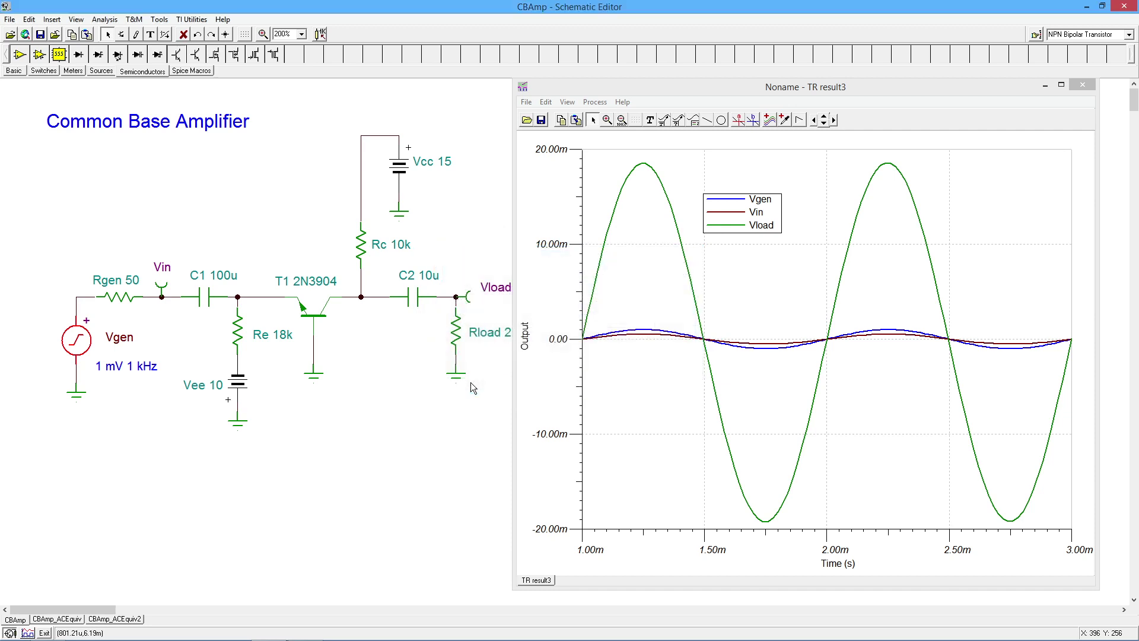
# Rerun the transient analysis to get TR result4 with the asymmetric ±500m output
pyautogui.click(105, 19)
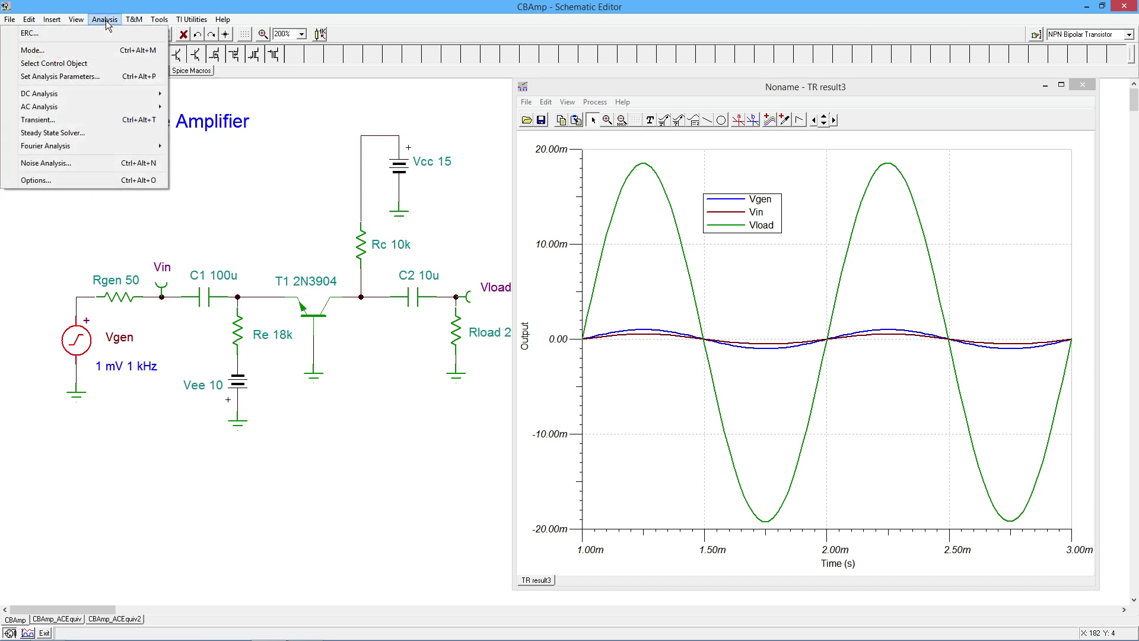
pyautogui.click(101, 120)
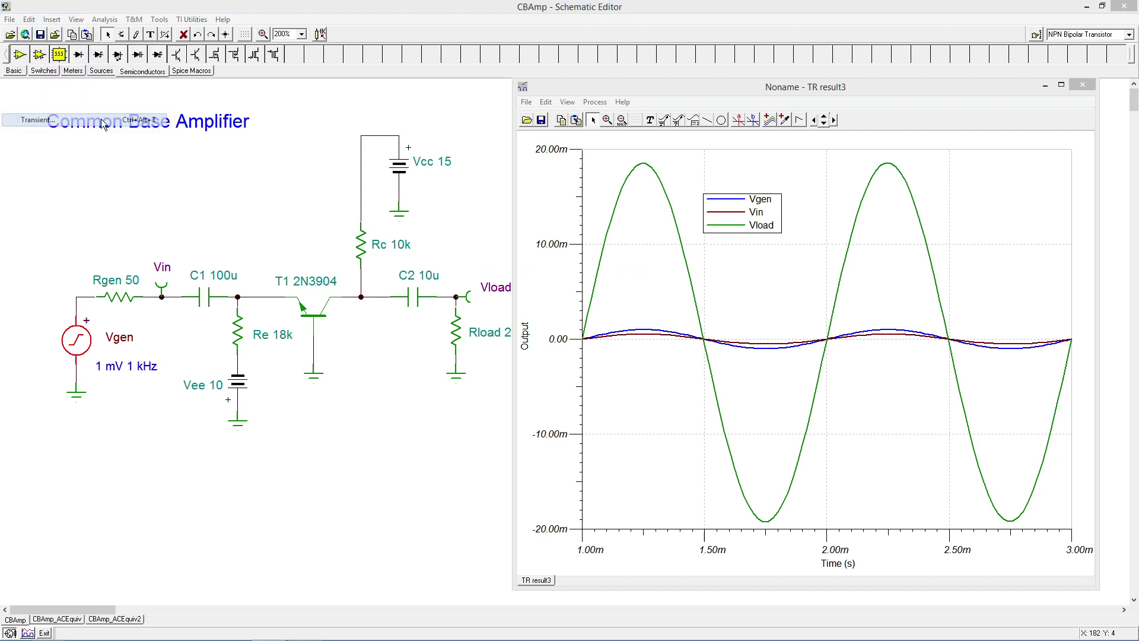
pyautogui.click(648, 289)
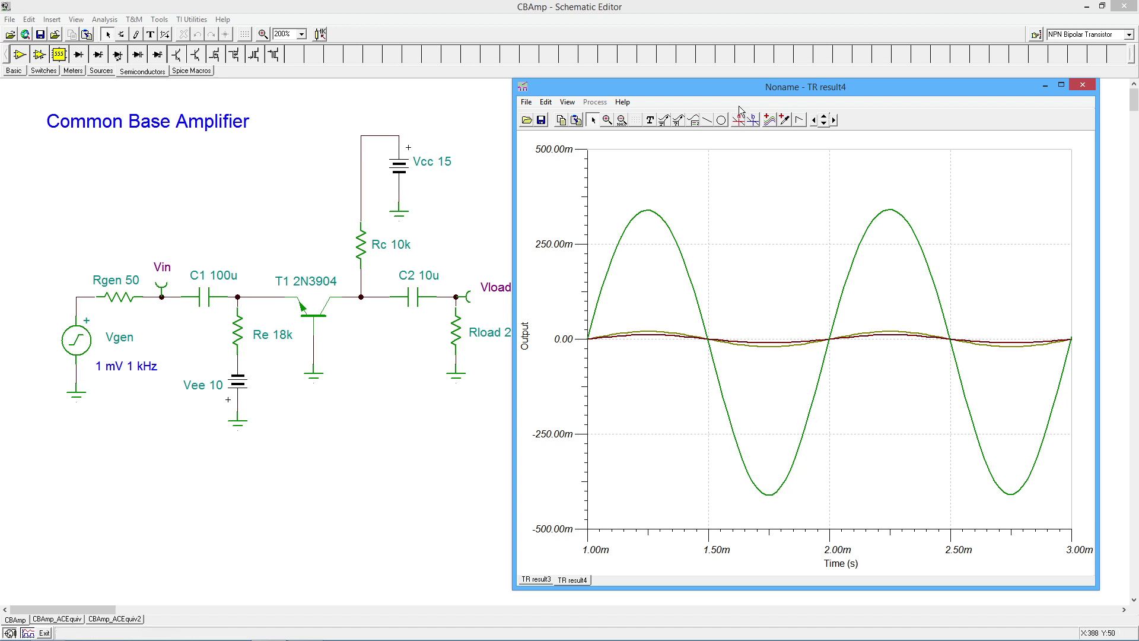
pyautogui.click(739, 121)
pyautogui.click(657, 214)
pyautogui.moveTo(658, 142); pyautogui.dragTo(647, 140)
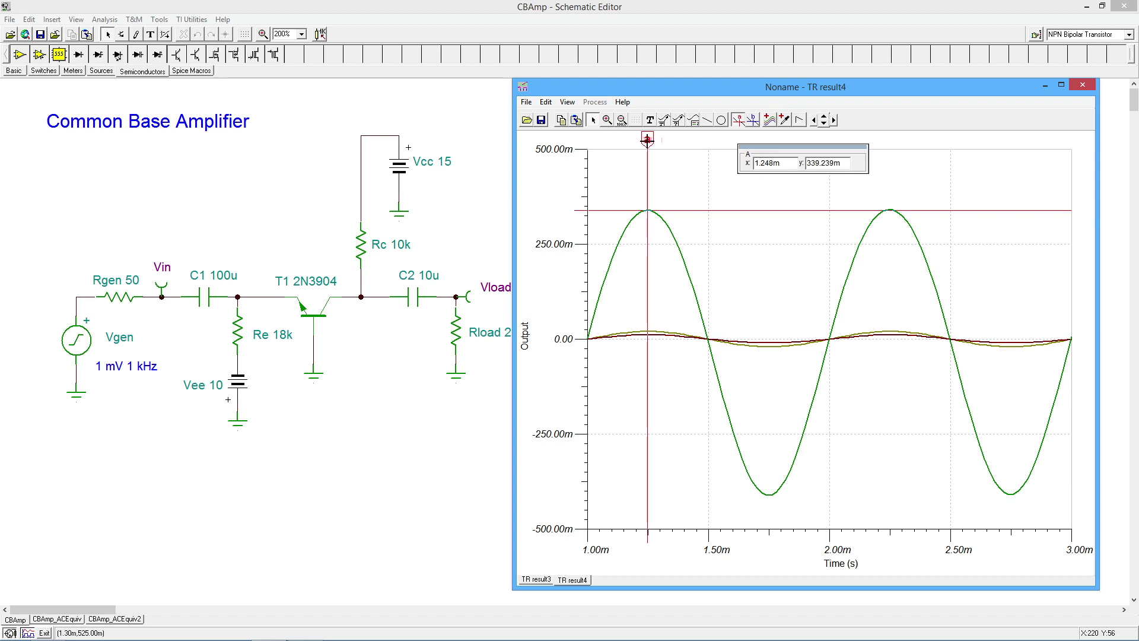
pyautogui.moveTo(647, 140); pyautogui.dragTo(767, 394)
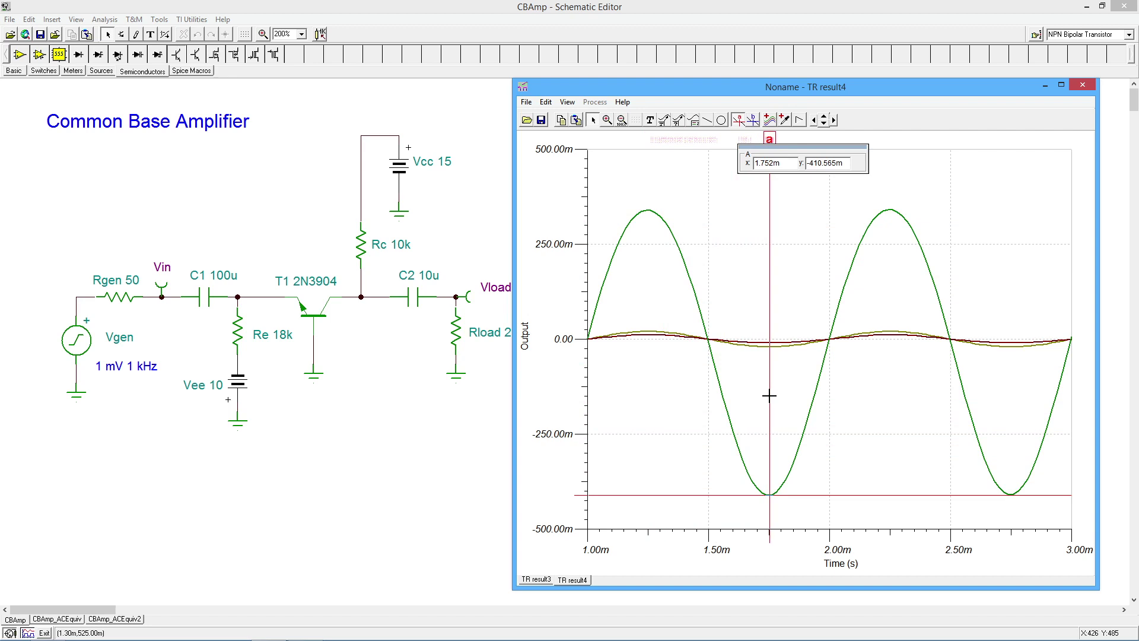
pyautogui.moveTo(770, 395)
pyautogui.mouseDown()
pyautogui.moveTo(832, 272)
pyautogui.moveTo(890, 207)
pyautogui.mouseUp()
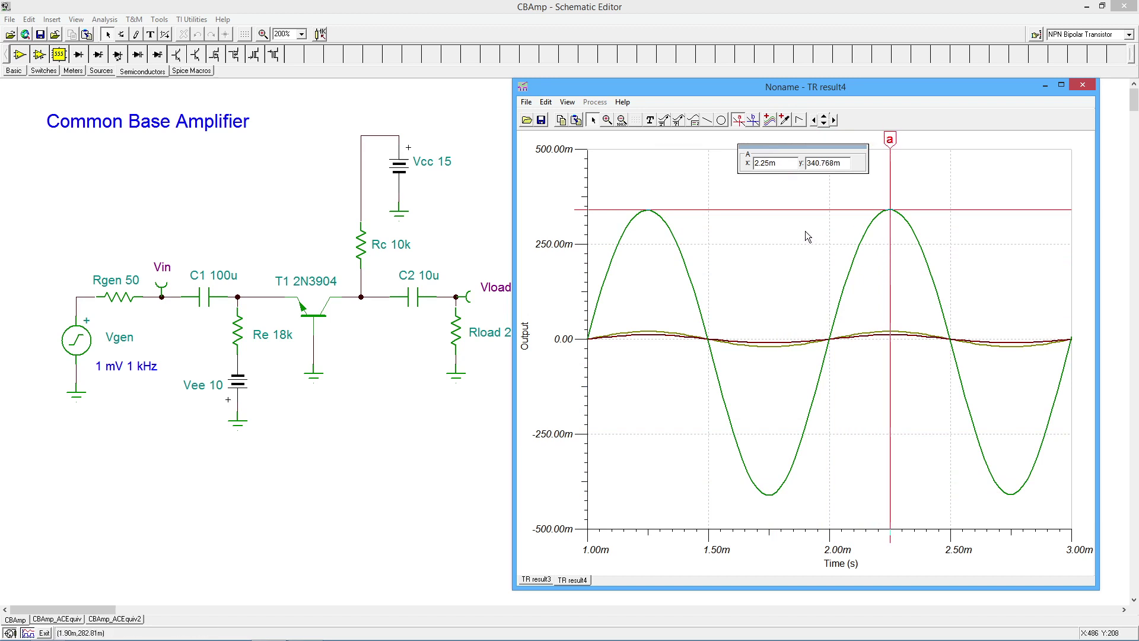
pyautogui.click(738, 122)
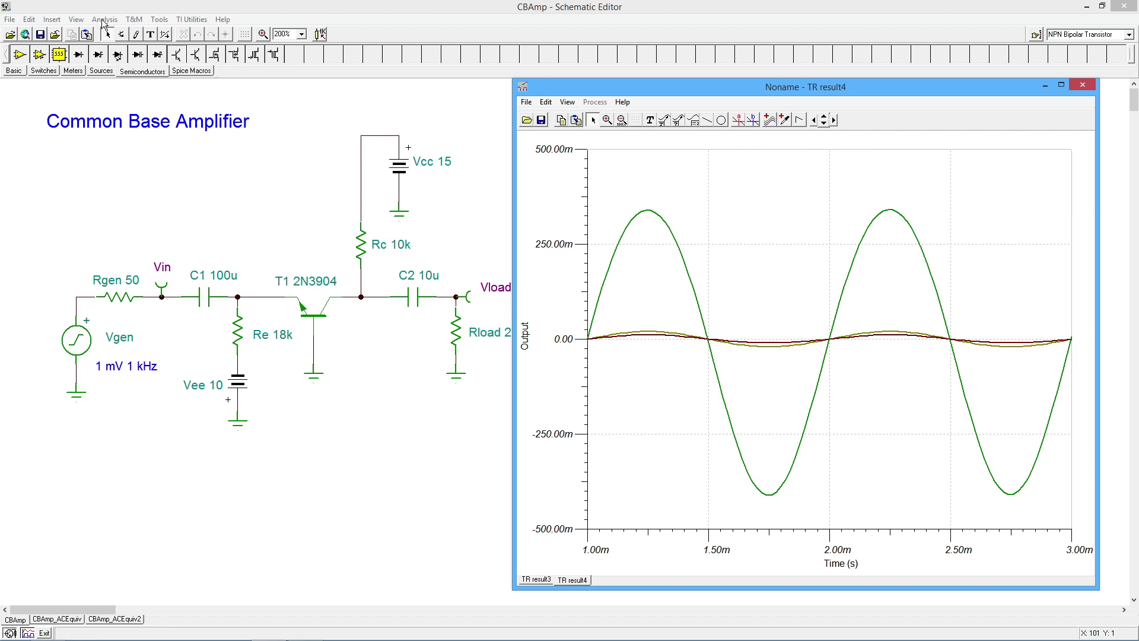
pyautogui.click(104, 20)
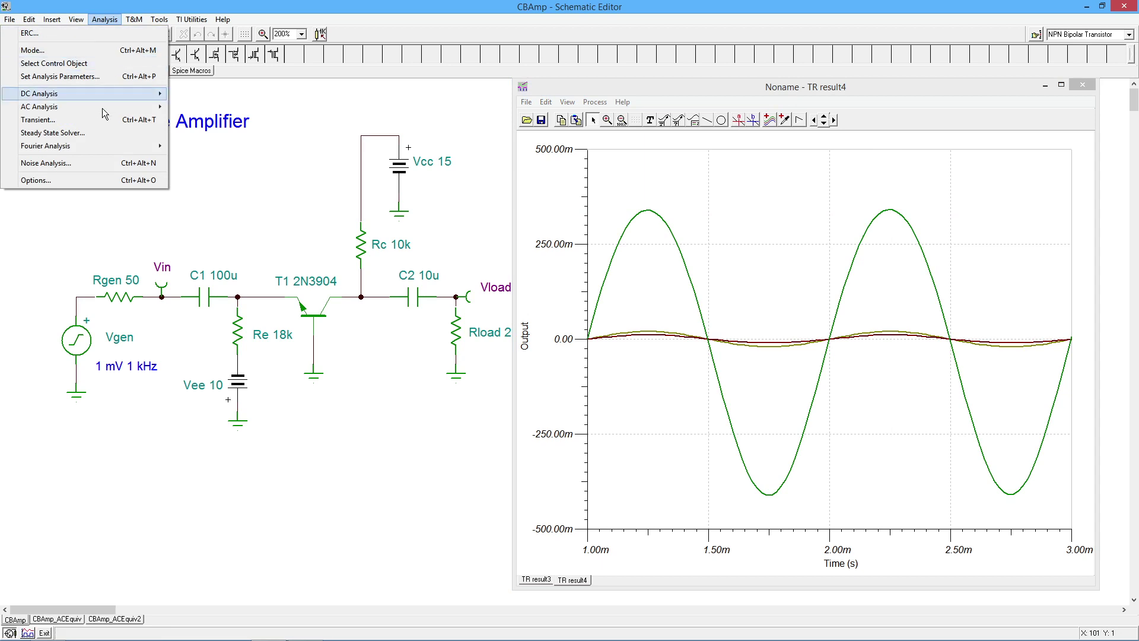
pyautogui.moveTo(107, 145)
pyautogui.click(195, 146)
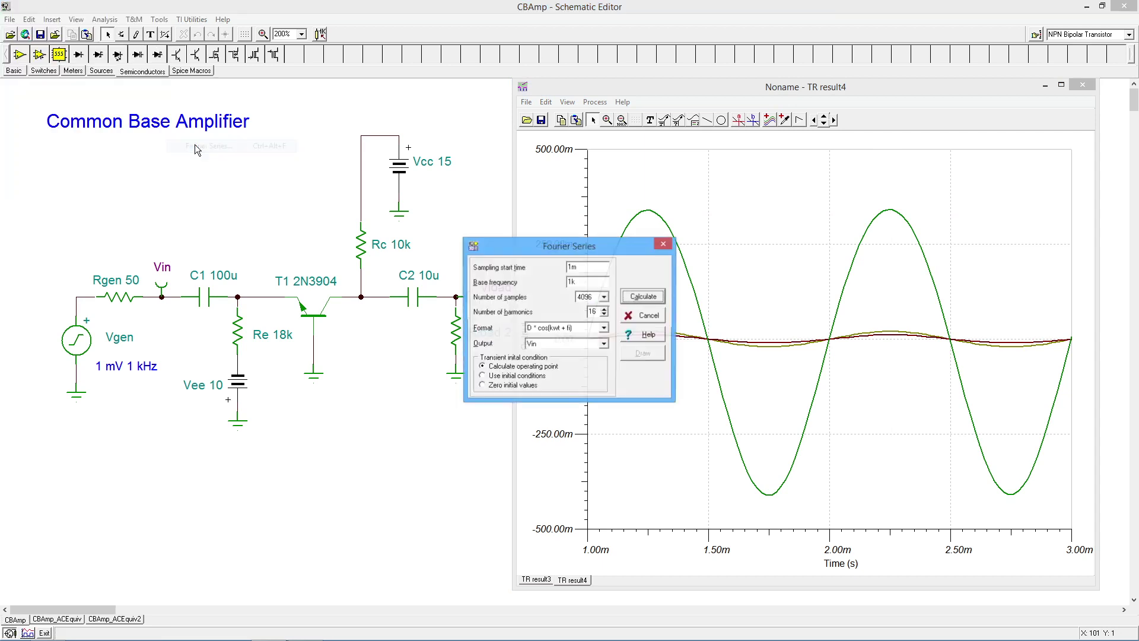
pyautogui.click(643, 297)
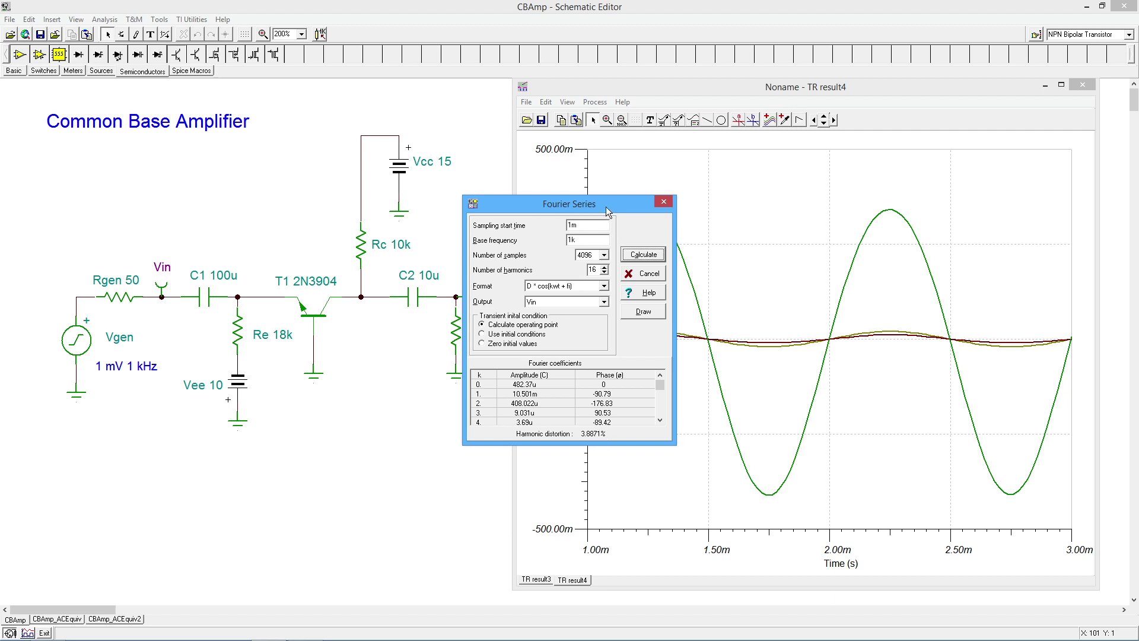
pyautogui.moveTo(606, 207); pyautogui.dragTo(424, 244)
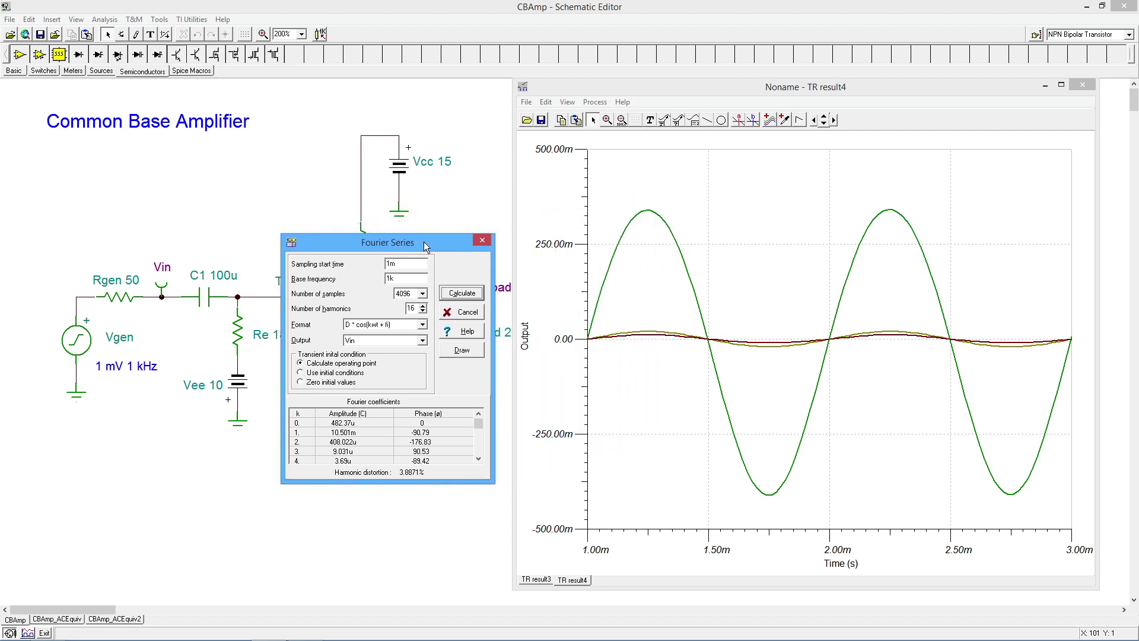
pyautogui.click(482, 239)
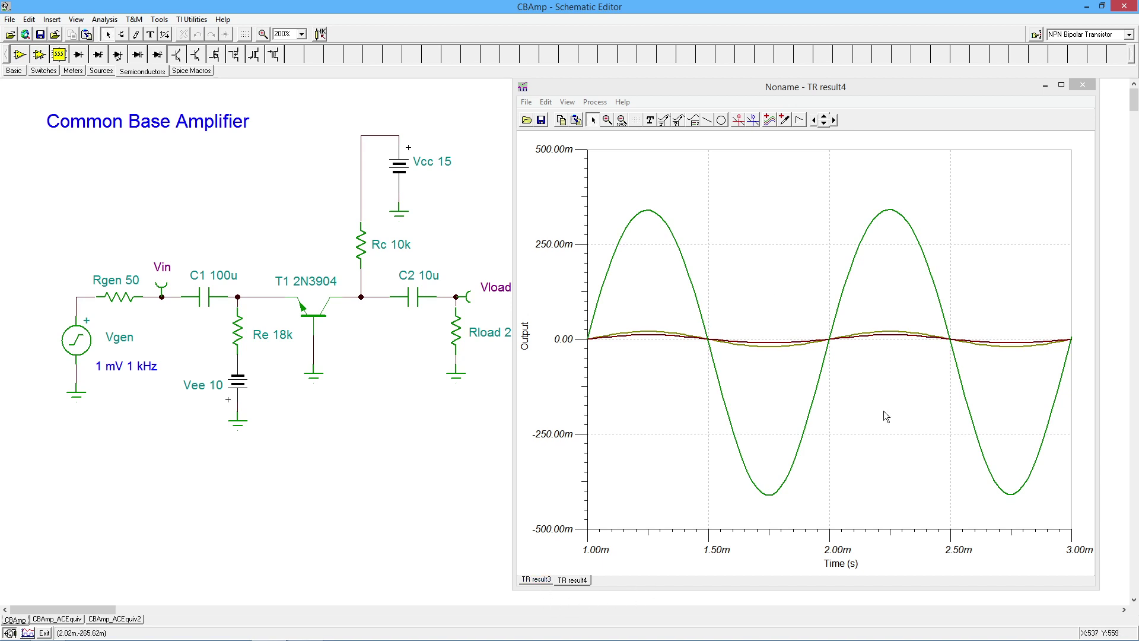
# Close the transient results graph and switch to the CBAmp_ACEquiv2 sheet
pyautogui.click(1082, 84)
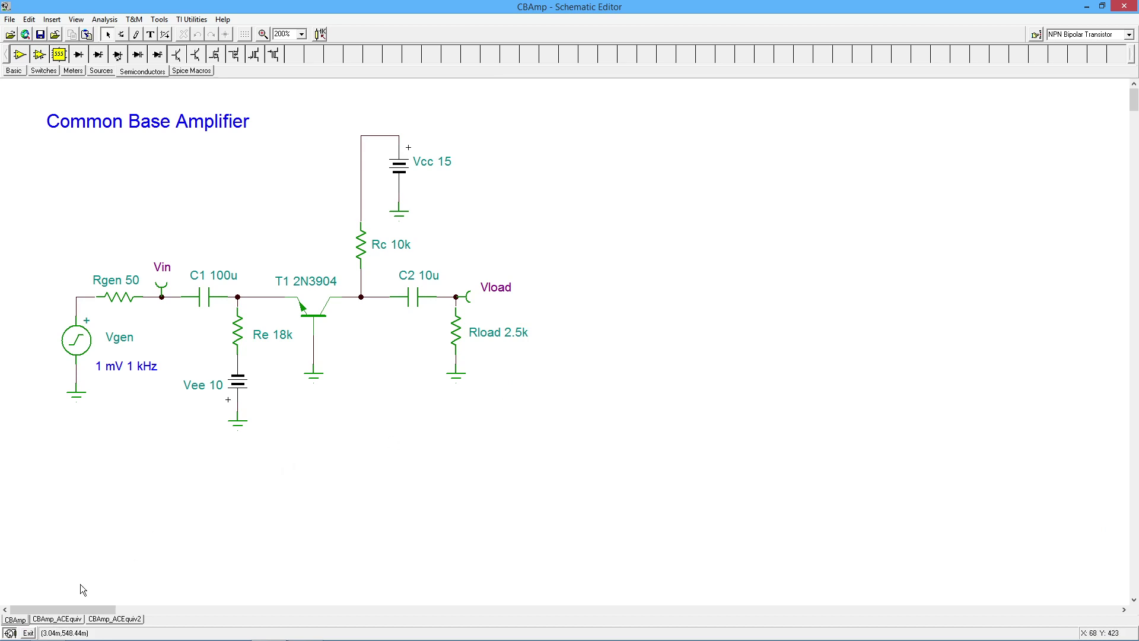
pyautogui.click(131, 620)
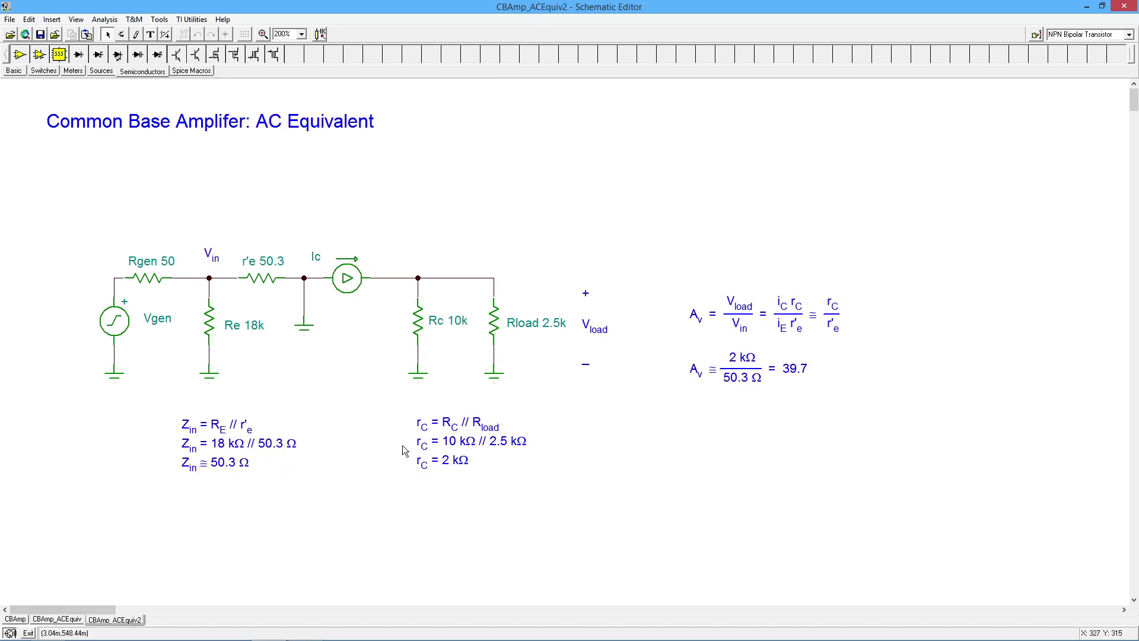